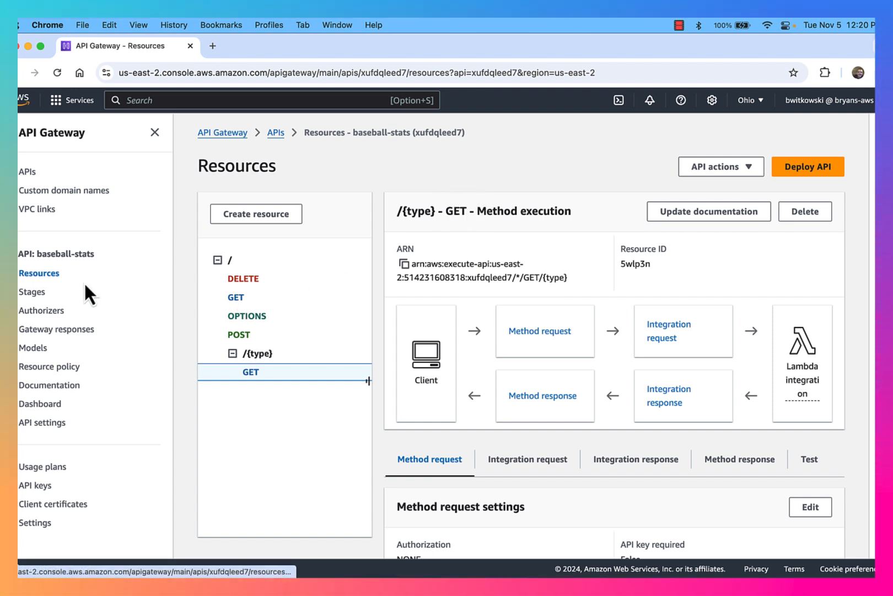
# Step: Copy the baseball-stats stage's invoke URL, load it in a new browser tab and pretty-print the JSON response
pyautogui.click(33, 293)
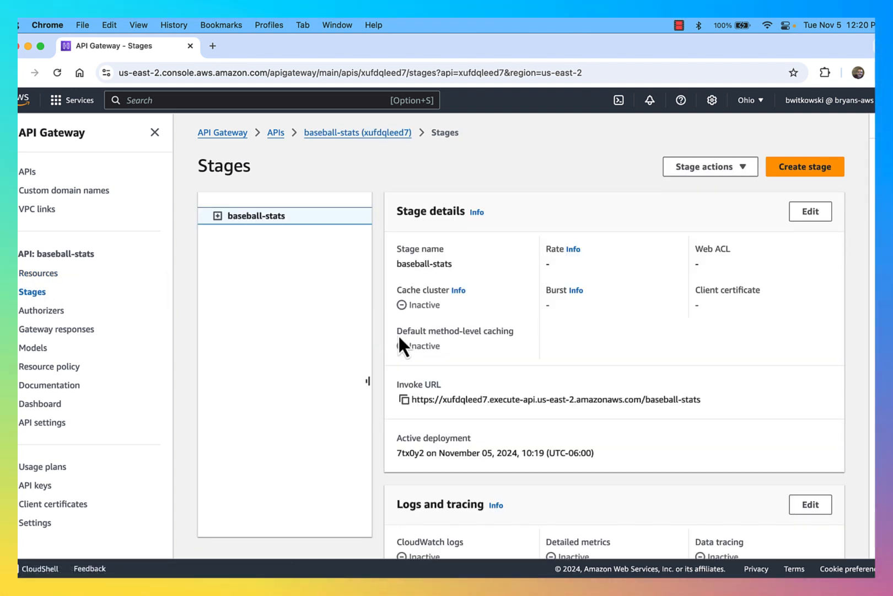
pyautogui.click(404, 399)
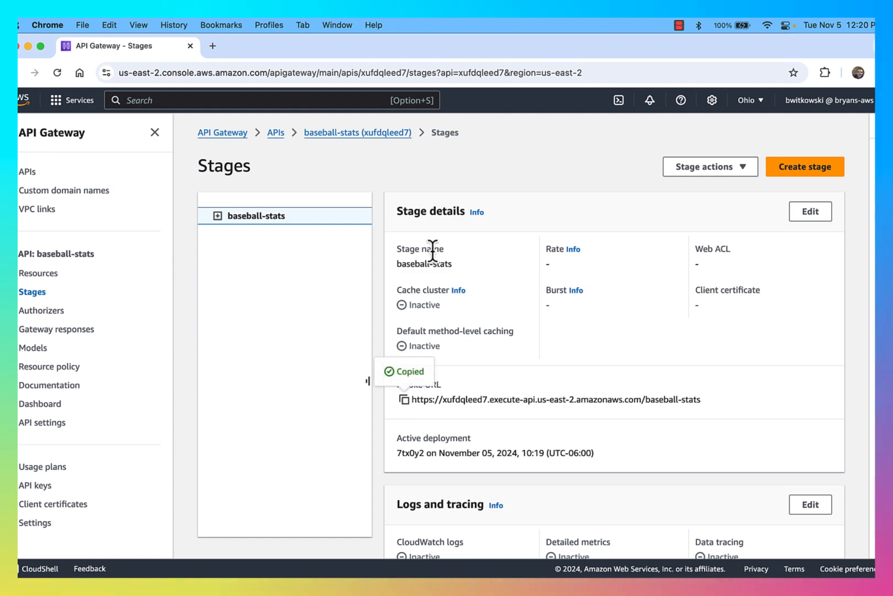
pyautogui.click(212, 46)
pyautogui.press('super+v')
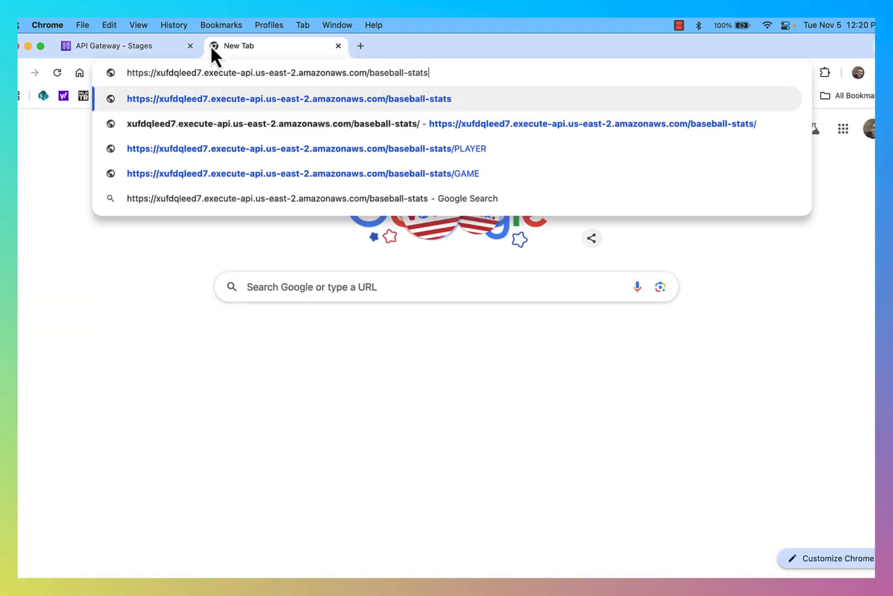
pyautogui.press('Return')
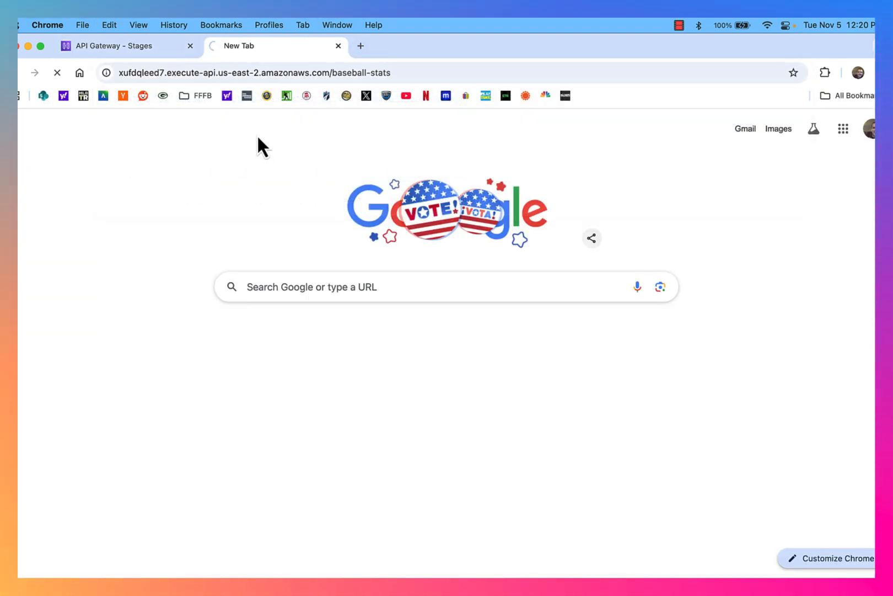
pyautogui.click(63, 93)
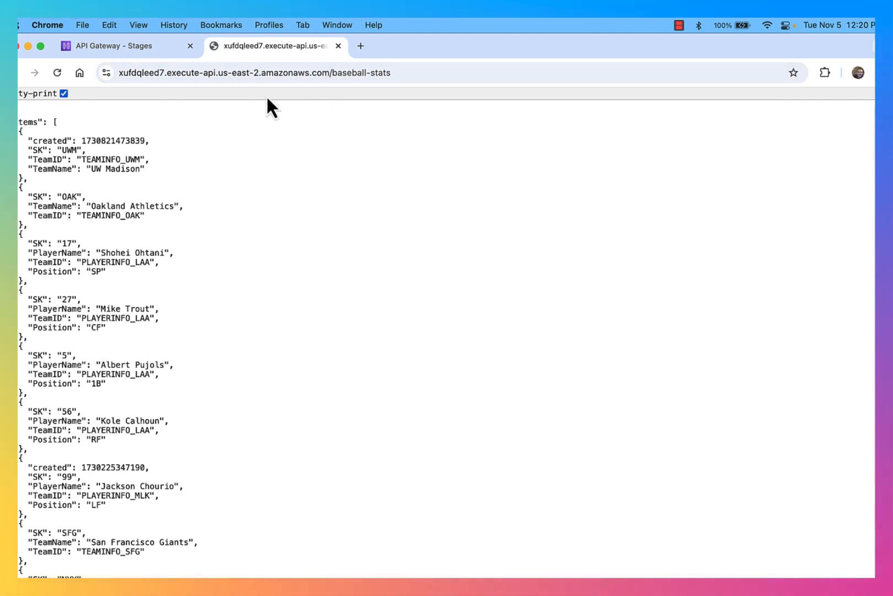
# Step: Return to the API Gateway console and start a new usage plan named Premium
pyautogui.click(140, 50)
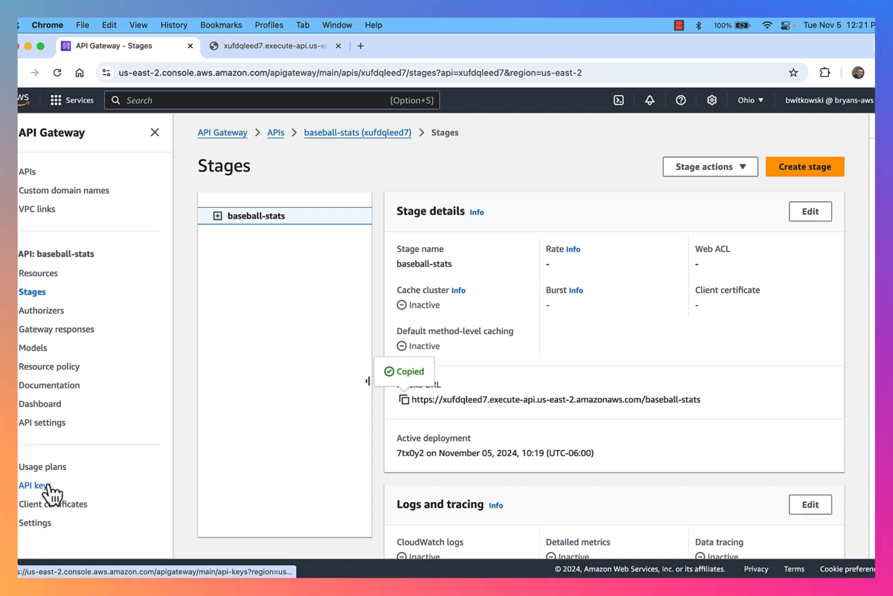
pyautogui.click(55, 466)
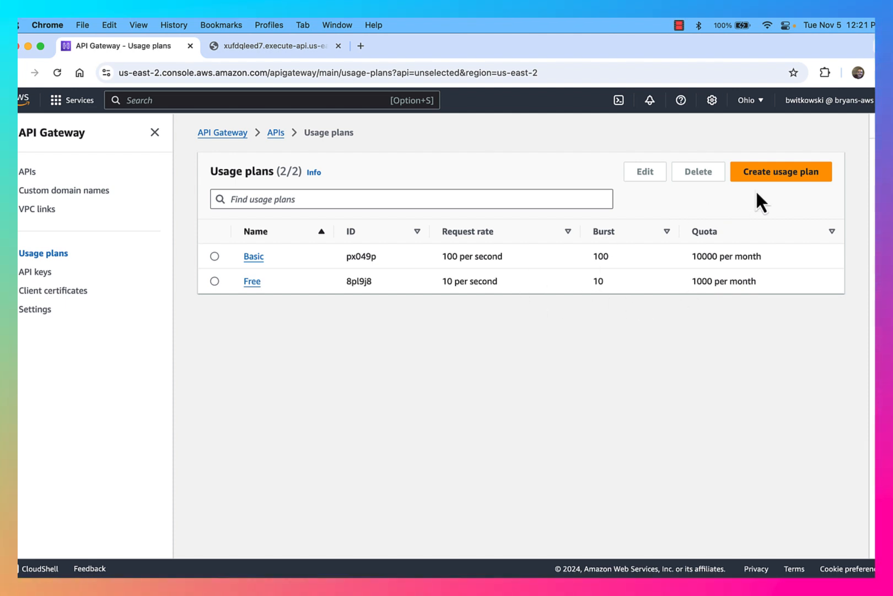
pyautogui.click(783, 175)
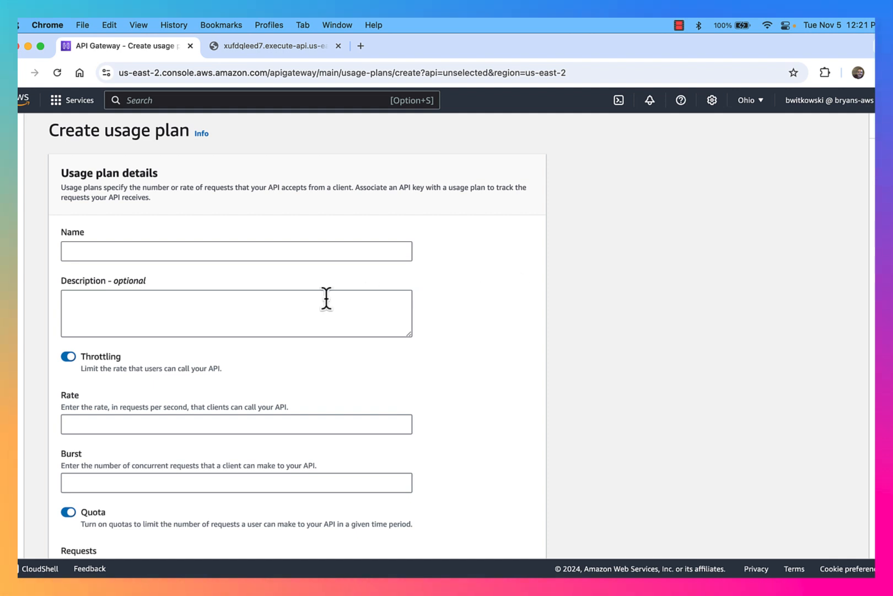
pyautogui.click(279, 251)
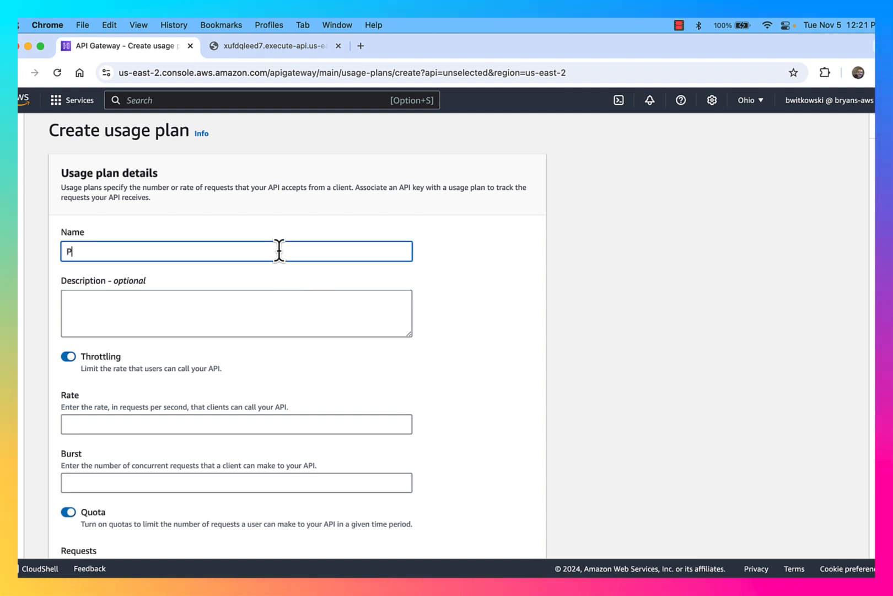
pyautogui.write('Premium')
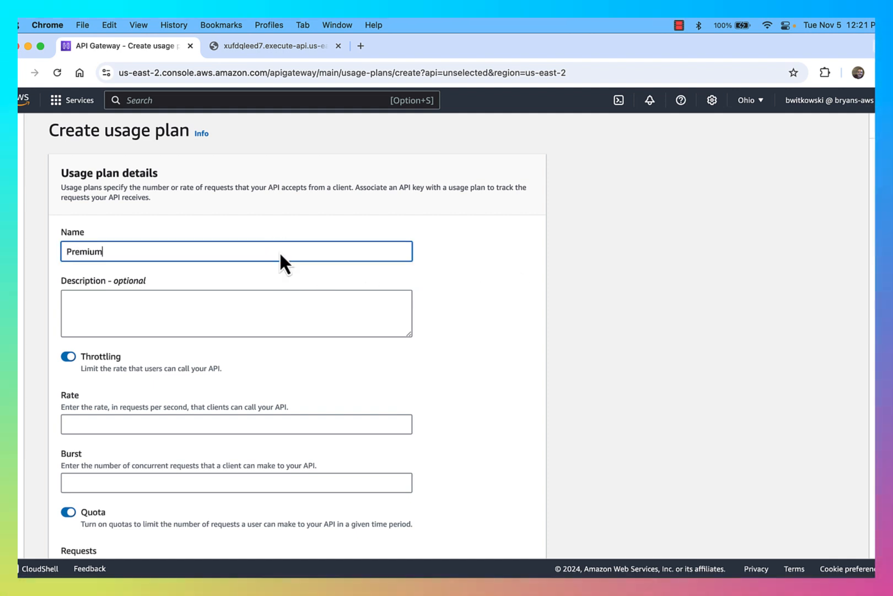
# Step: Set the Premium plan's throttling rate to 1000 requests per second and its burst to 1000
pyautogui.click(246, 424)
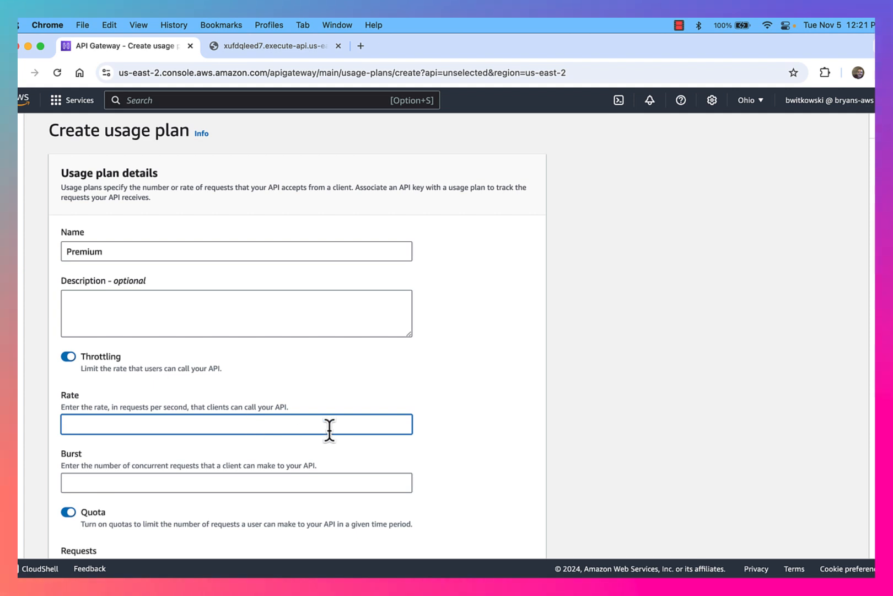
pyautogui.scroll(-2, 329, 428)
pyautogui.scroll(-2, 413, 411)
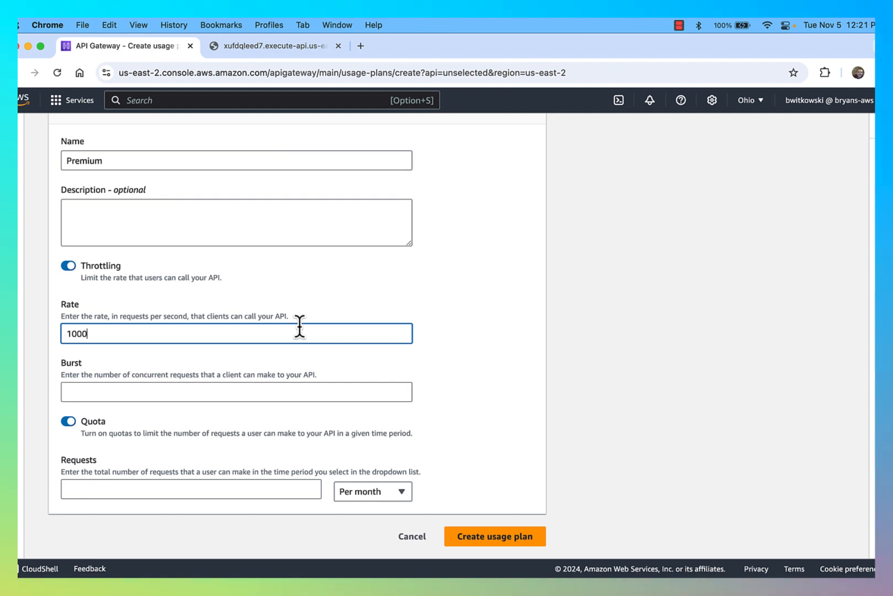
pyautogui.press('Tab')
pyautogui.write('1000')
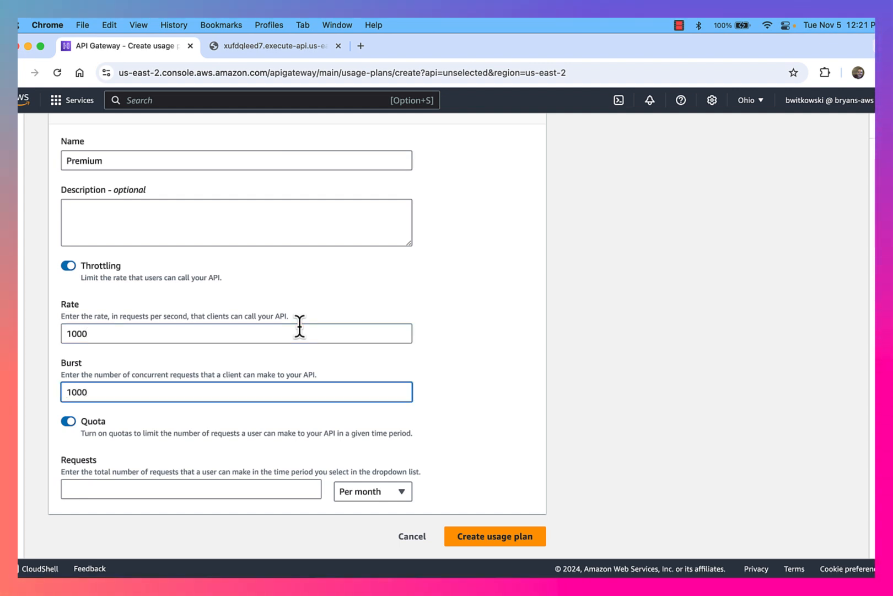
# Step: Set the plan's quota to 250000 requests per month and create the usage plan
pyautogui.press('Tab')
pyautogui.press('Tab')
pyautogui.write('2')
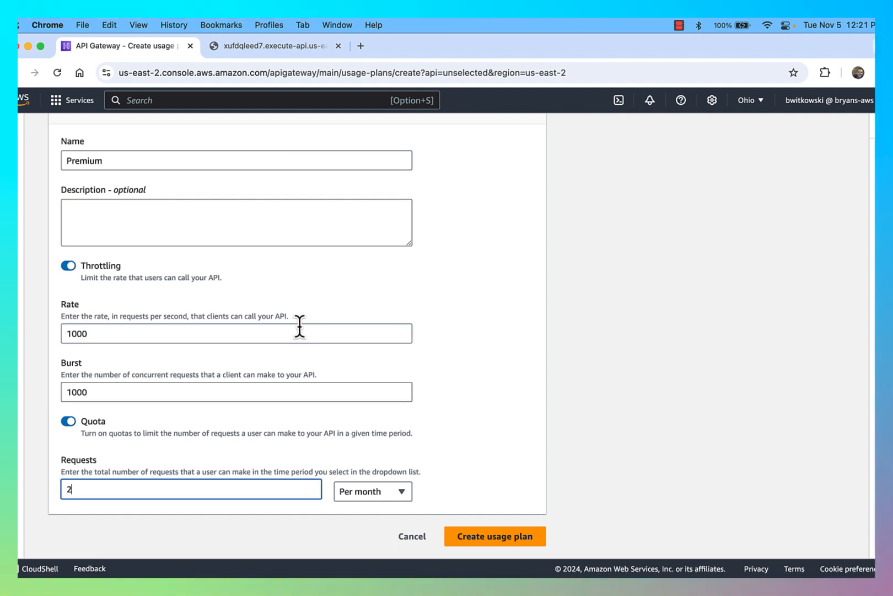
pyautogui.write('50000')
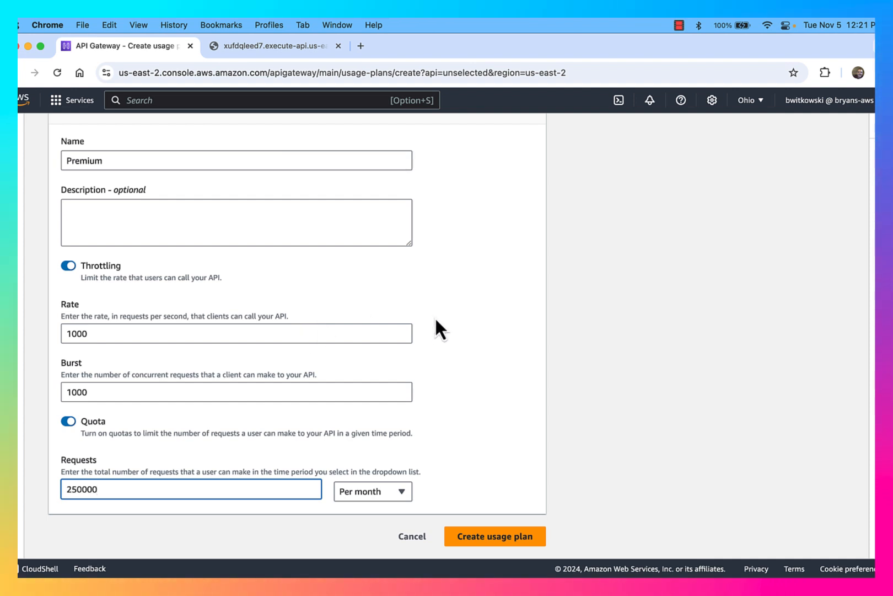
pyautogui.click(484, 534)
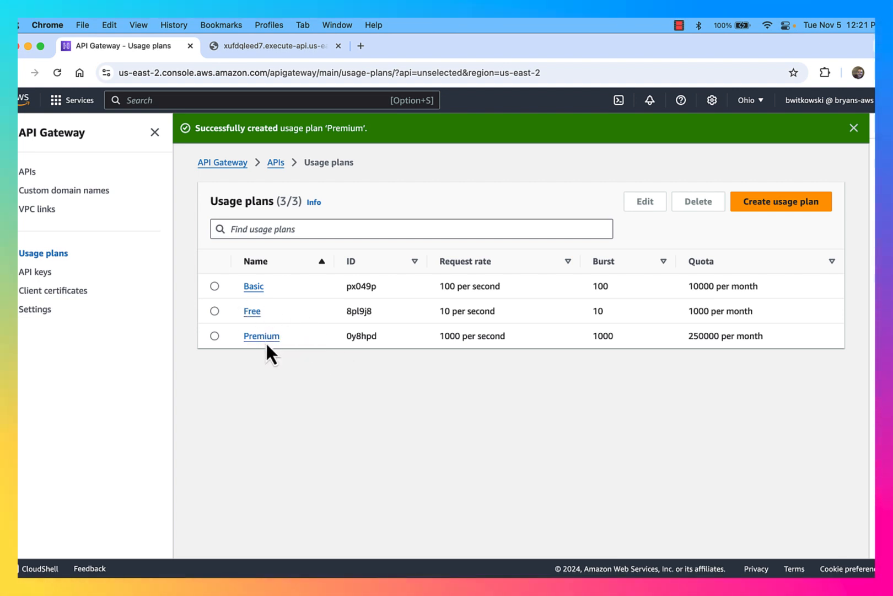
# Step: Create an auto-generated API key named Premium Customer
pyautogui.click(33, 273)
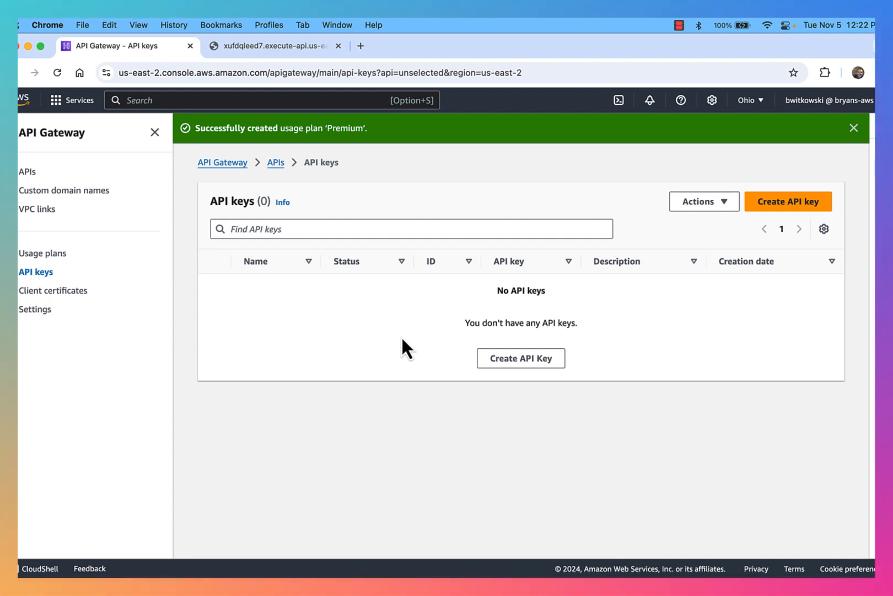
pyautogui.click(536, 361)
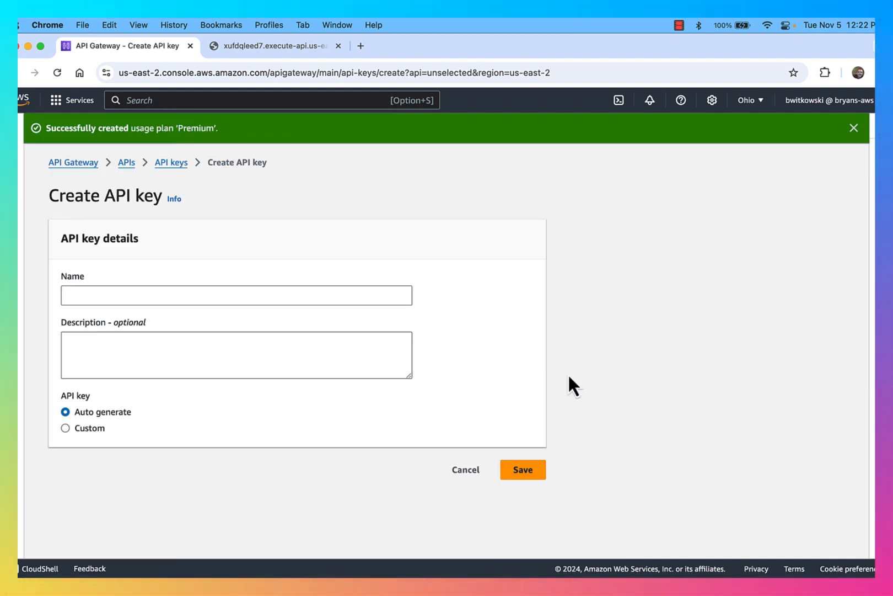
pyautogui.click(230, 287)
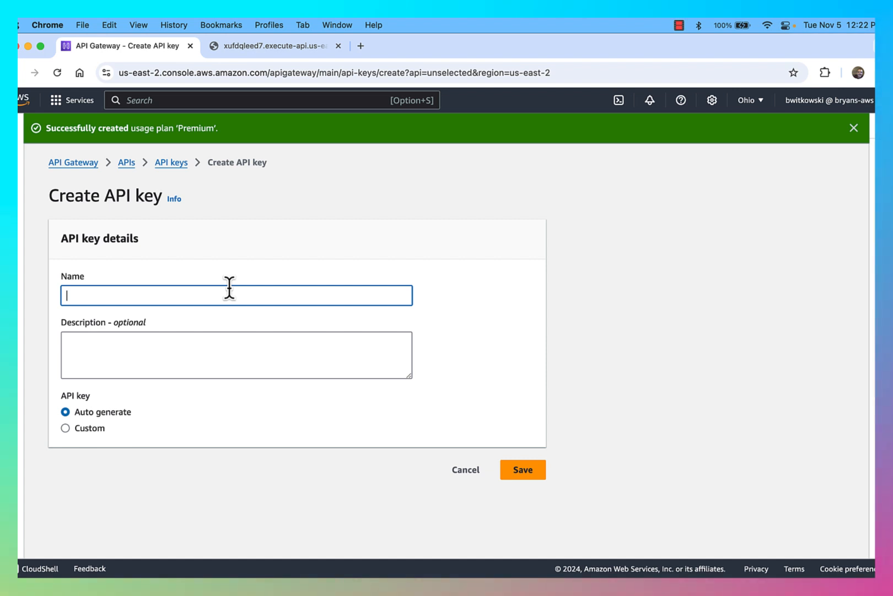
pyautogui.write('Premiu')
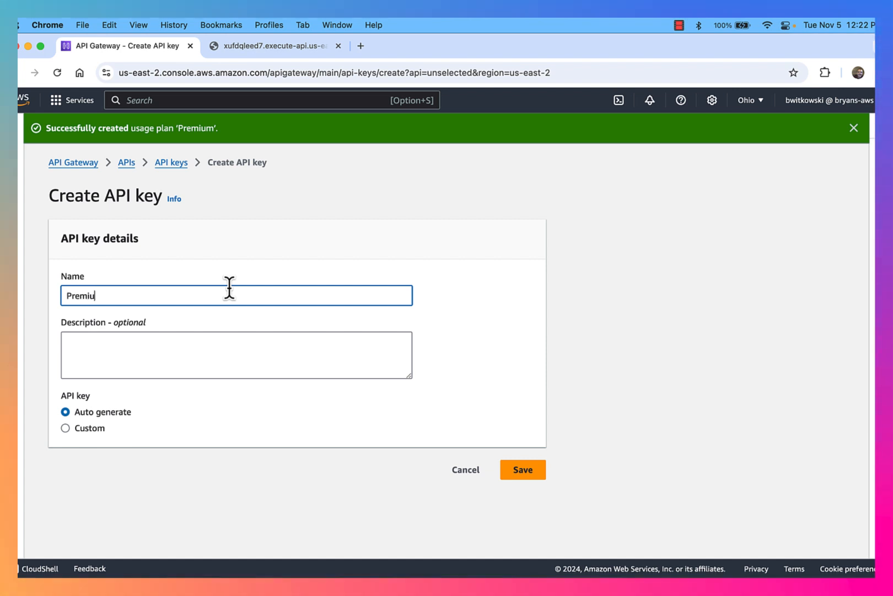
pyautogui.write('m Customer')
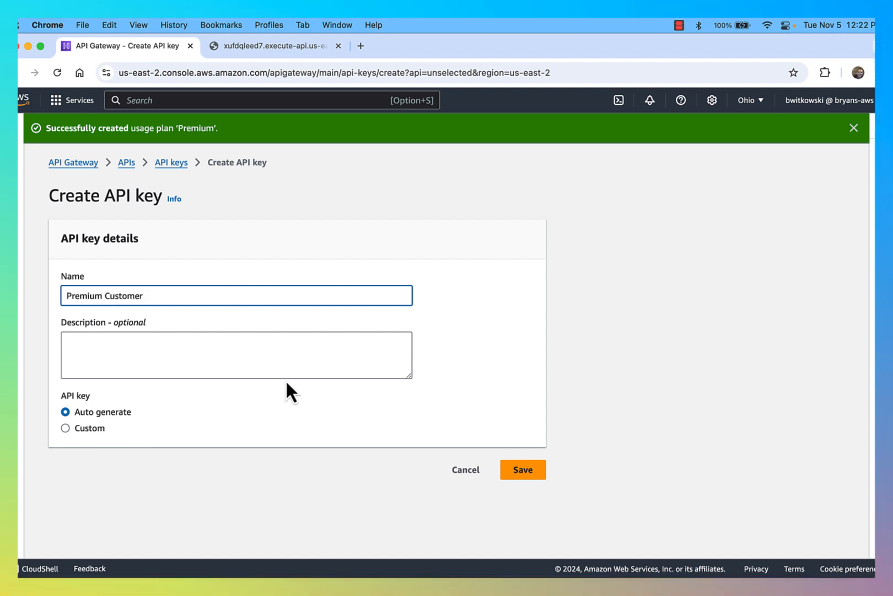
pyautogui.click(540, 471)
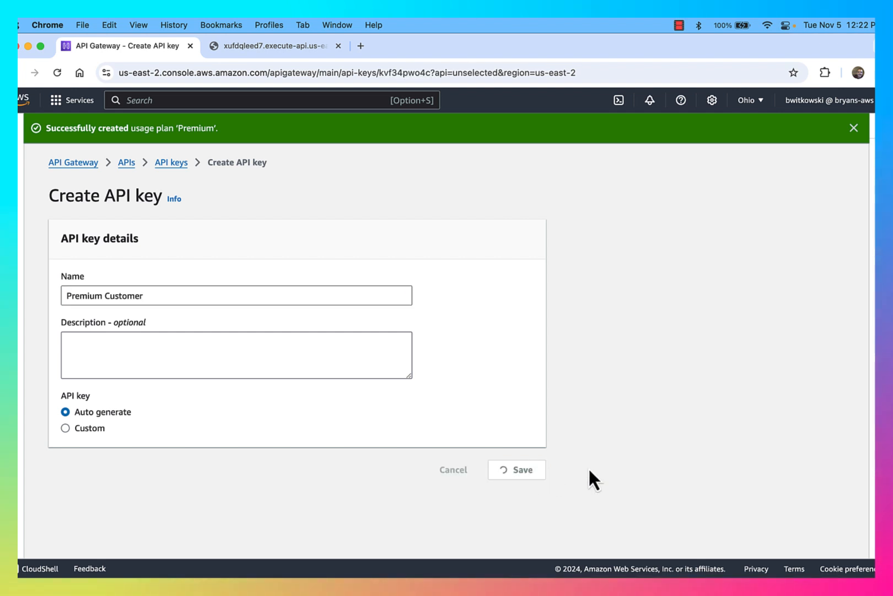
# Step: Add the Premium Customer API key to the Premium usage plan and save the association
pyautogui.scroll(-3, 475, 386)
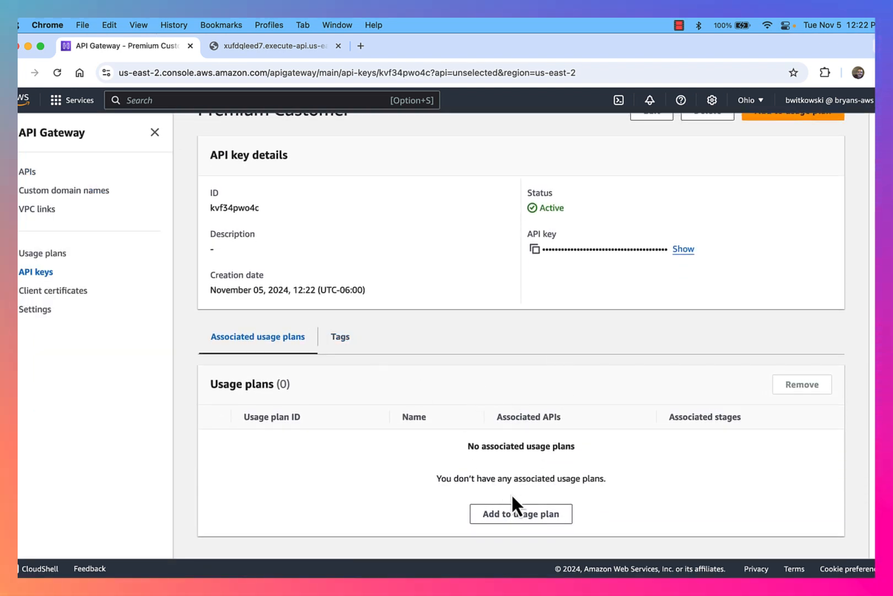
pyautogui.click(514, 514)
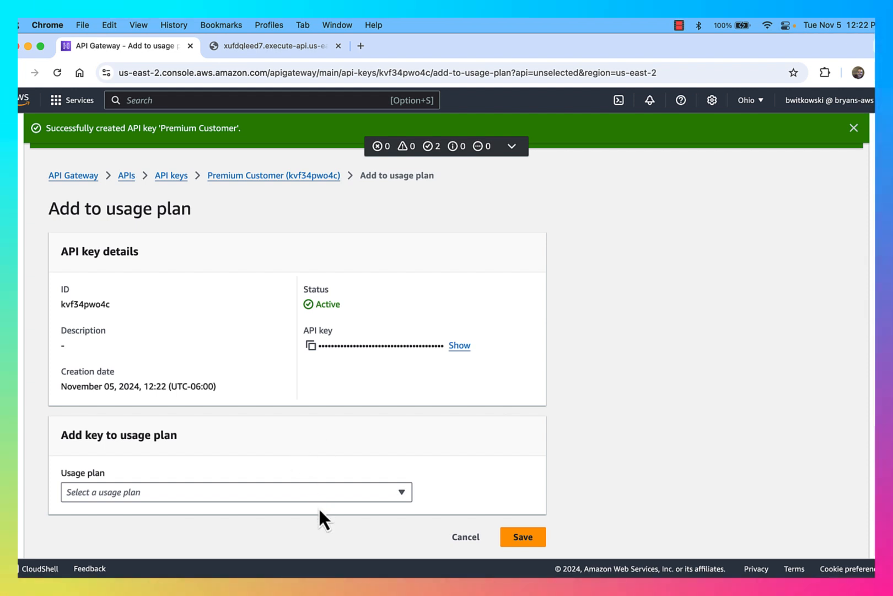
pyautogui.click(322, 499)
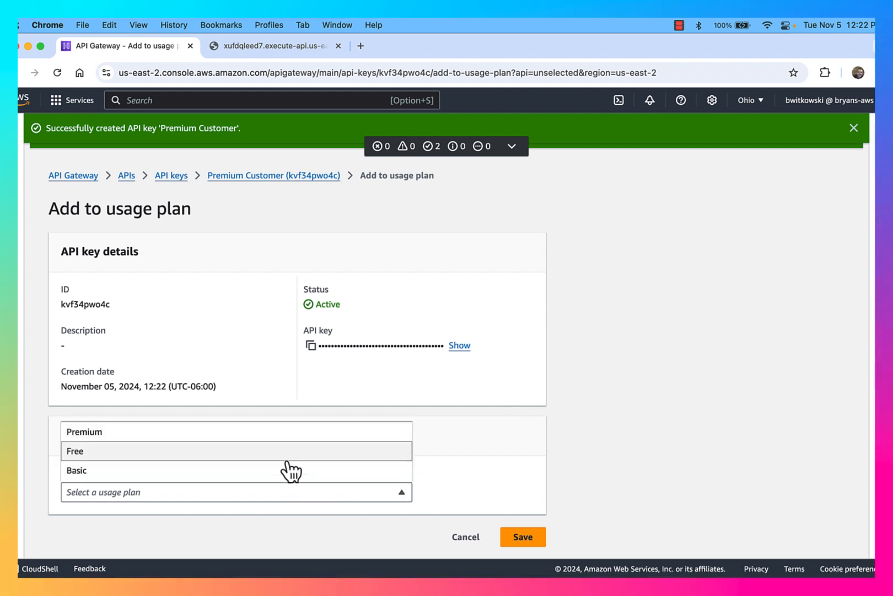
pyautogui.click(287, 434)
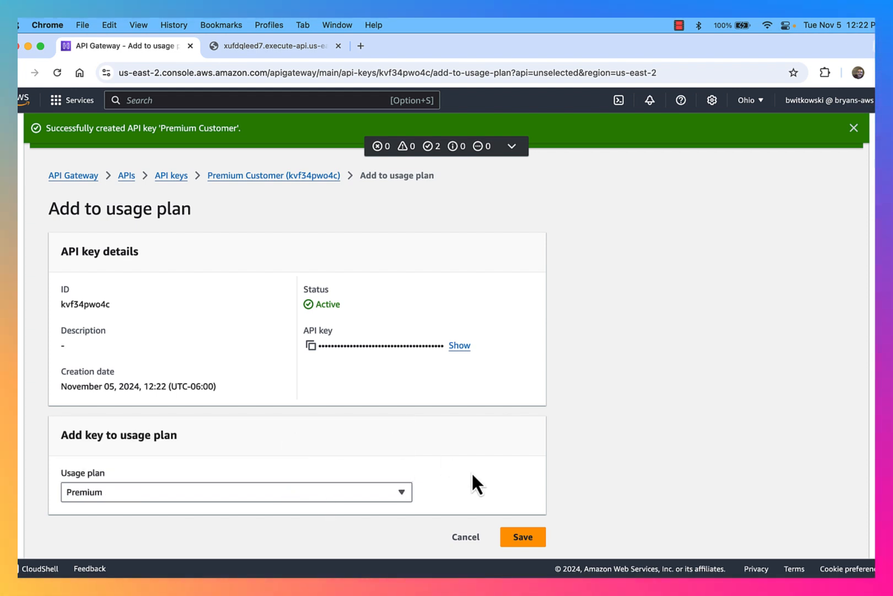
pyautogui.click(532, 537)
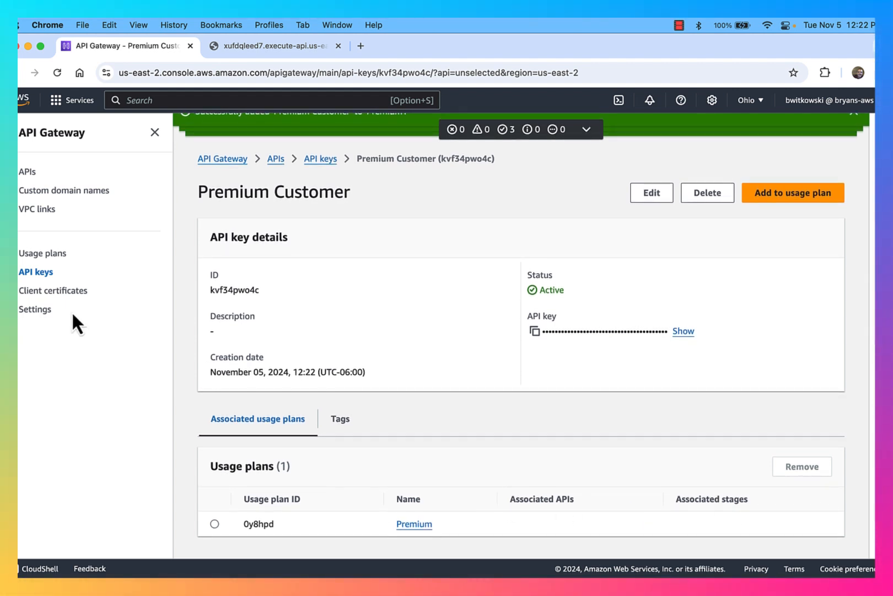
# Step: Check the usage plans list and the Premium Customer key's associated usage plans
pyautogui.click(47, 252)
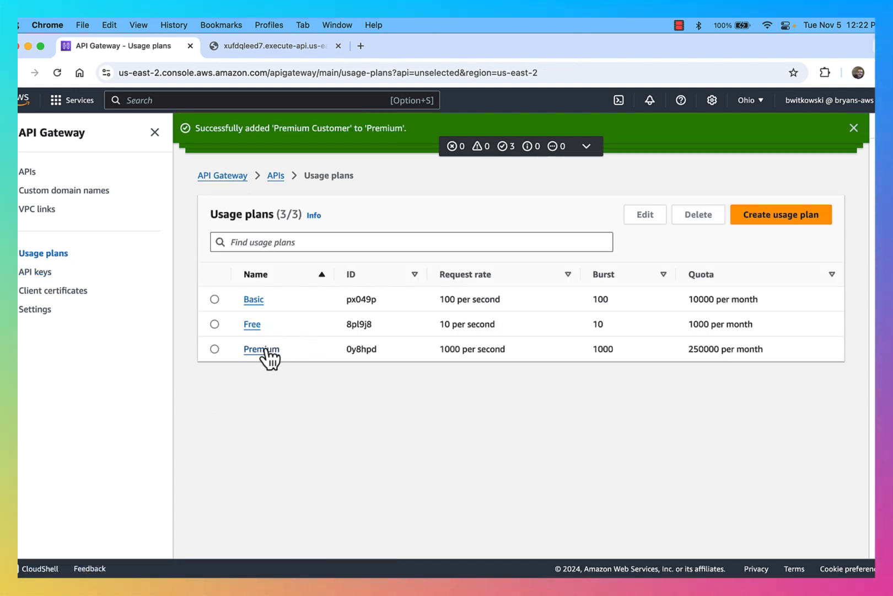
pyautogui.click(39, 273)
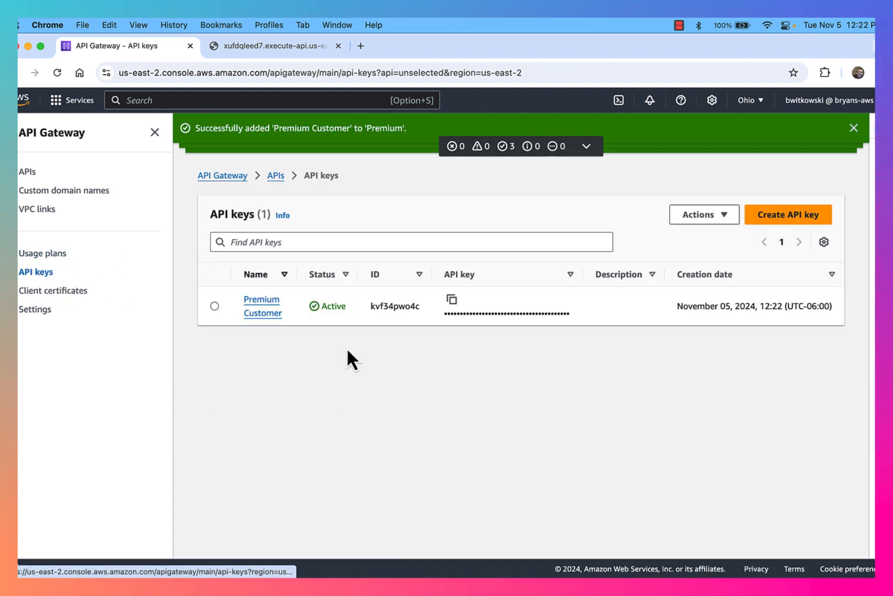
pyautogui.click(262, 314)
pyautogui.scroll(-1, 489, 423)
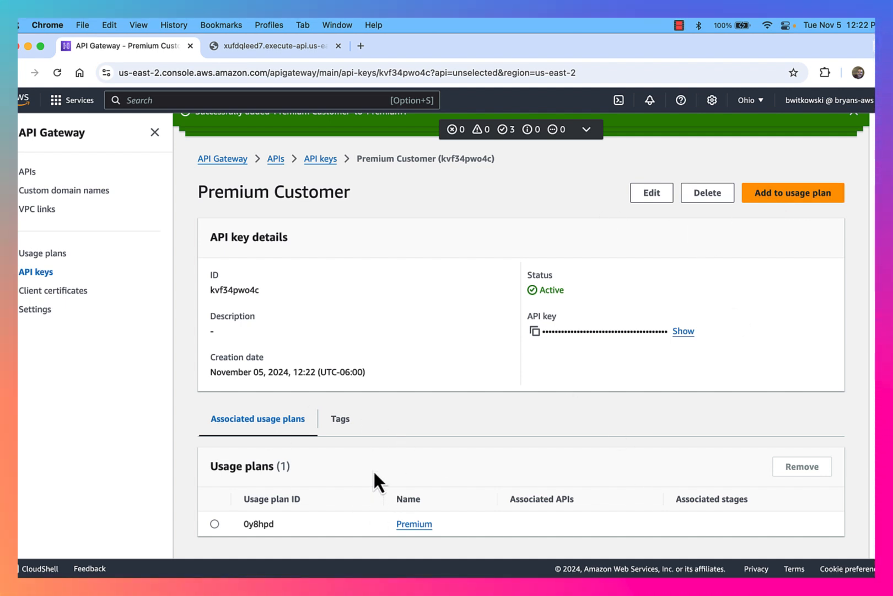
# Step: Associate the baseball-stats API's baseball-stats stage with the Premium usage plan, without method-level throttling
pyautogui.click(49, 253)
pyautogui.click(264, 350)
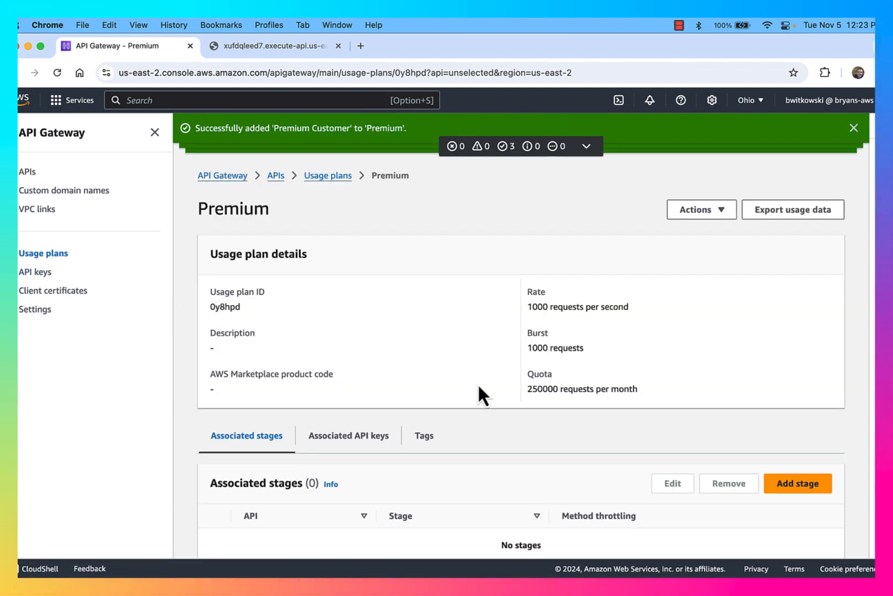
pyautogui.scroll(-3, 478, 383)
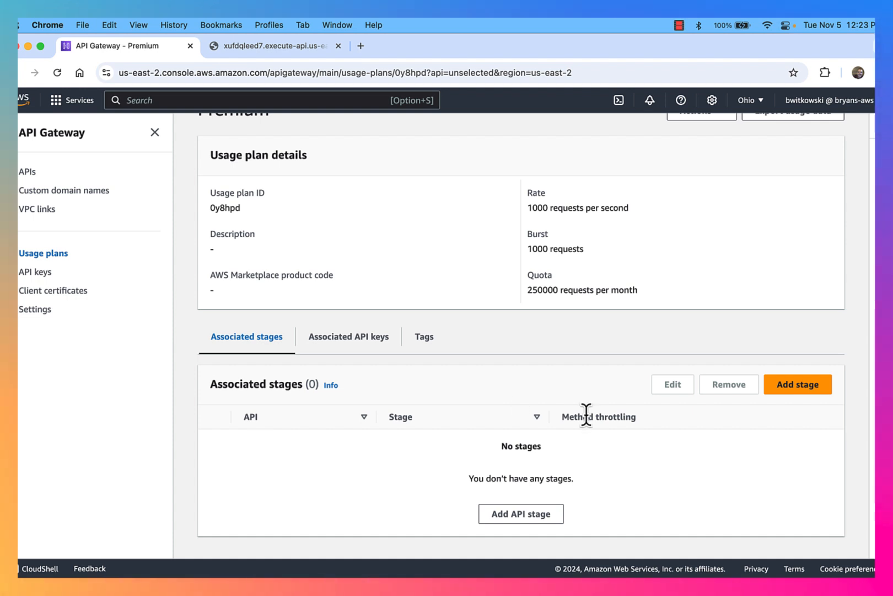
pyautogui.click(811, 387)
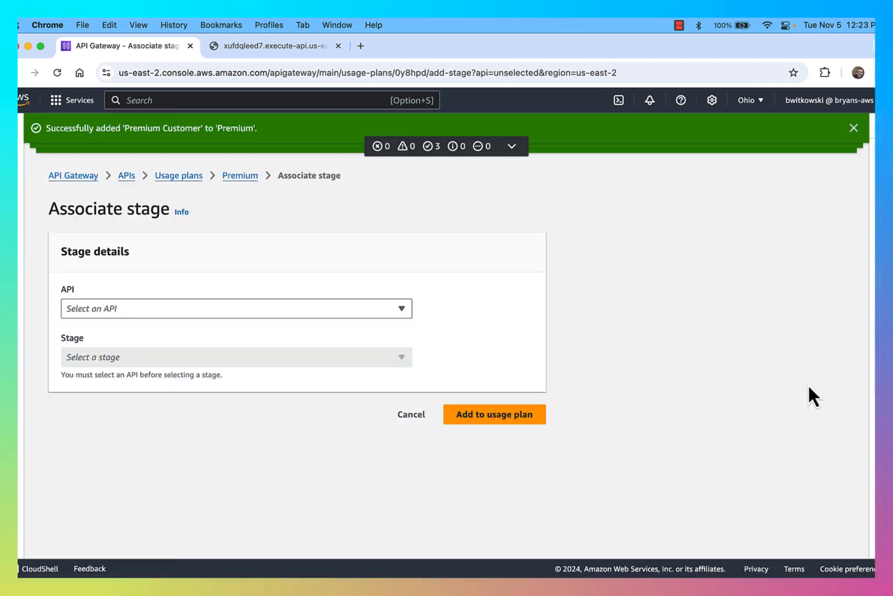
pyautogui.click(325, 313)
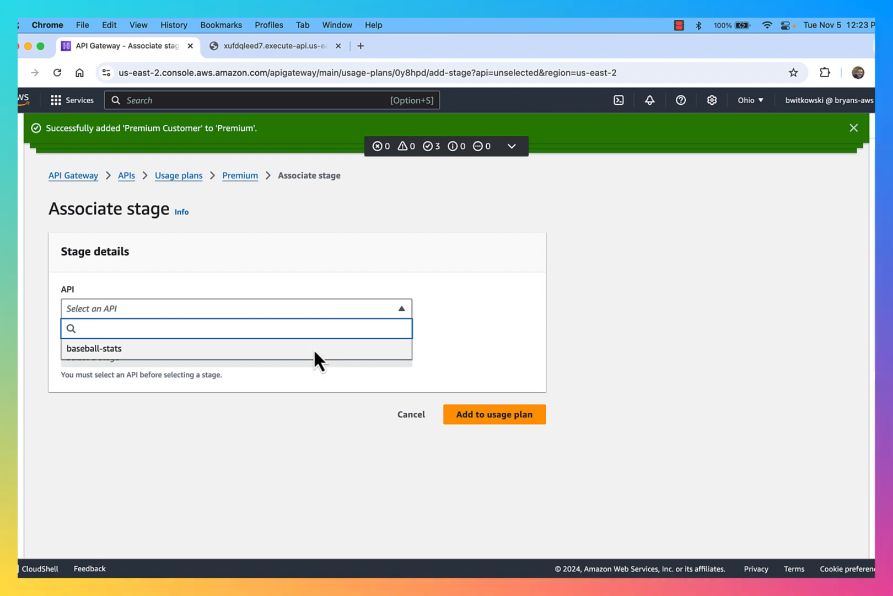
pyautogui.click(313, 349)
pyautogui.click(325, 360)
pyautogui.click(317, 377)
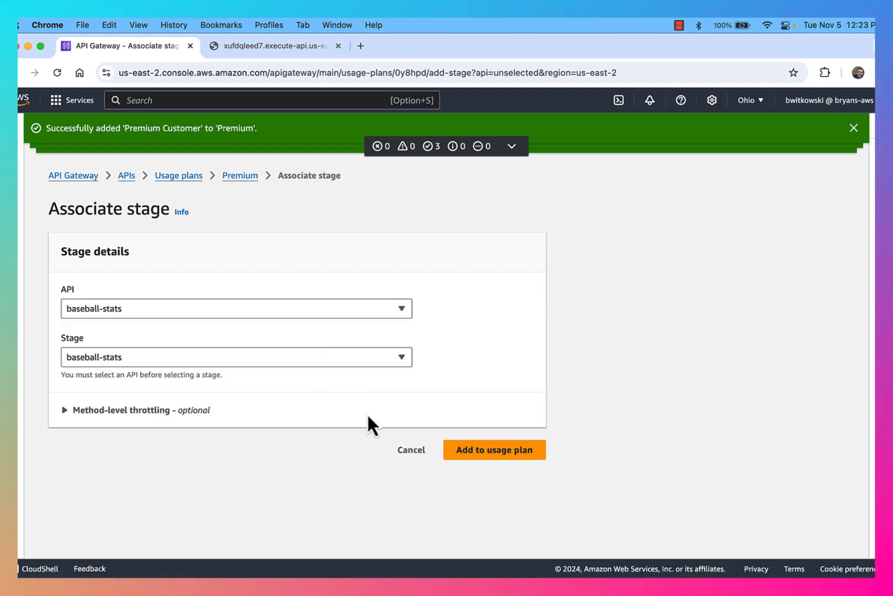
pyautogui.click(118, 411)
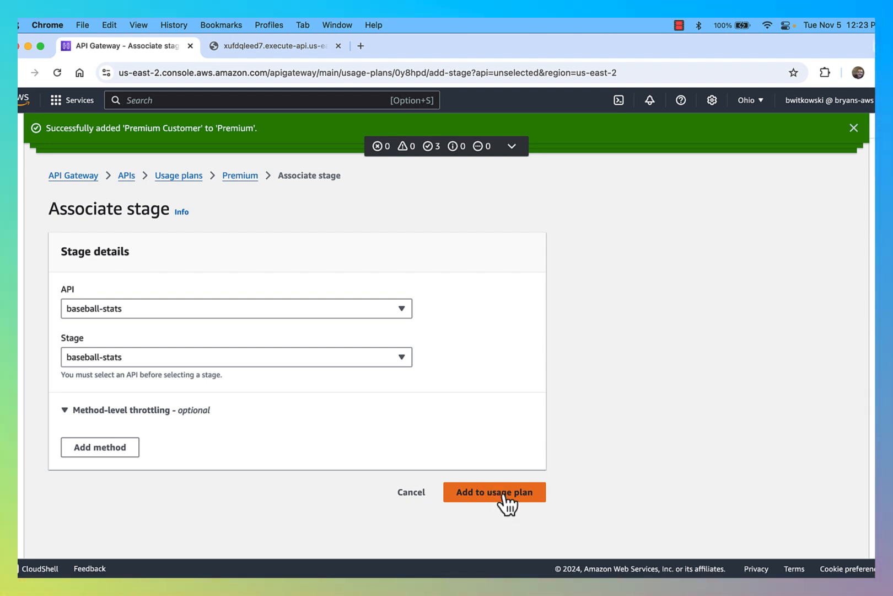
pyautogui.click(506, 500)
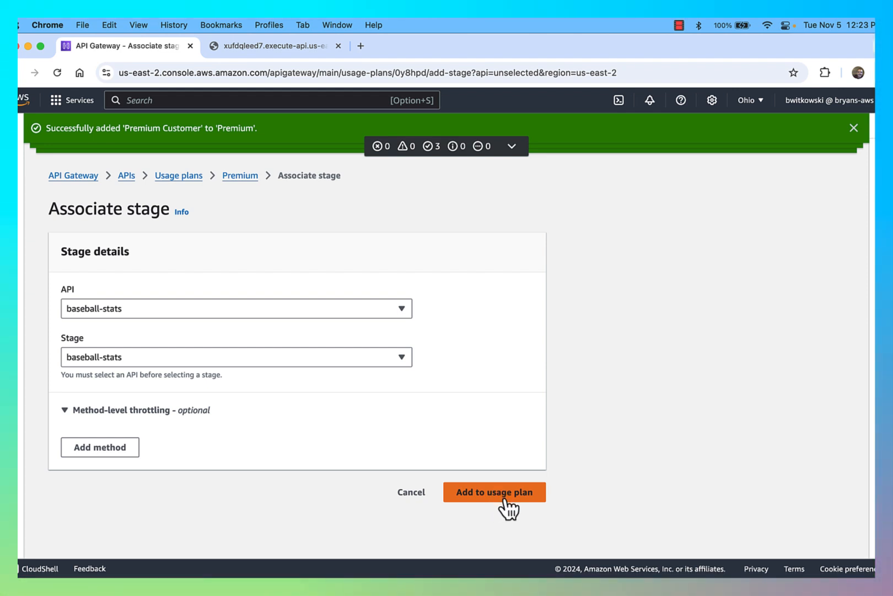
pyautogui.scroll(-1, 513, 464)
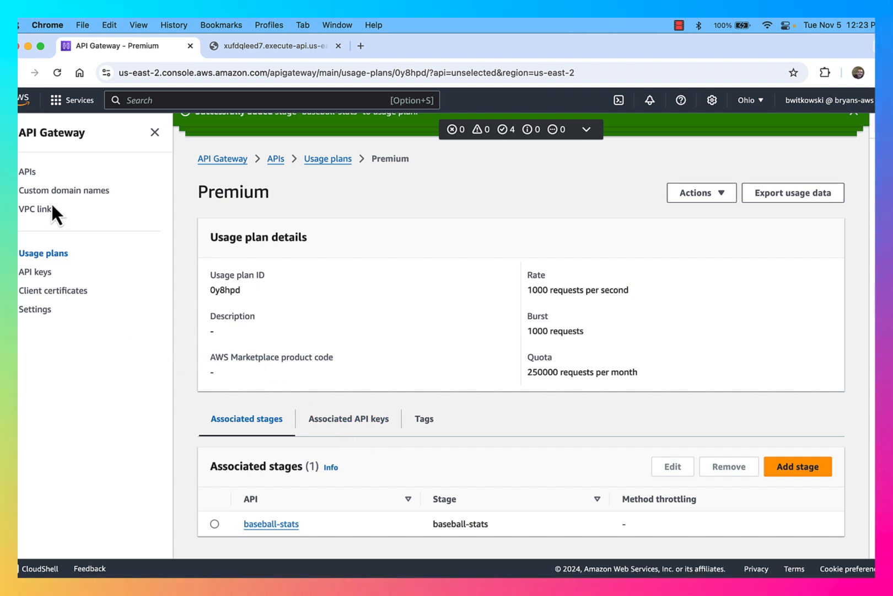
# Step: Open the root GET method in the baseball-stats API's resources
pyautogui.click(28, 172)
pyautogui.click(285, 312)
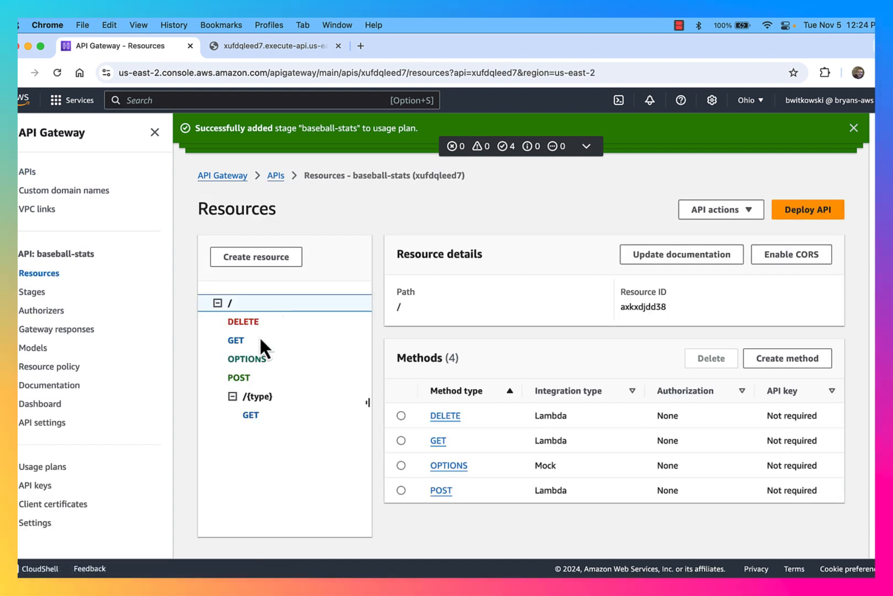
pyautogui.click(236, 340)
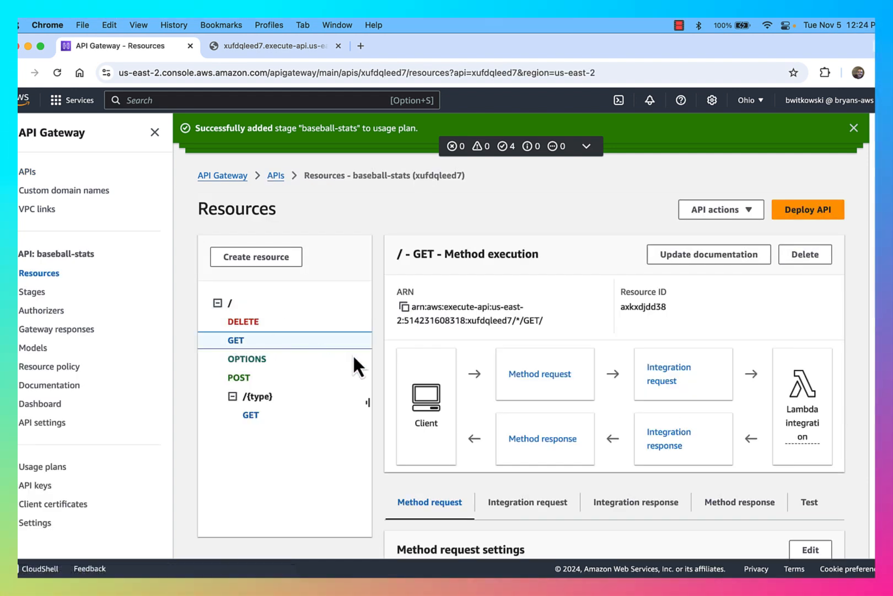
# Step: Examine the baseball-stats endpoint's response in the browser, both raw and pretty-printed, and return to the API Gateway console
pyautogui.click(282, 49)
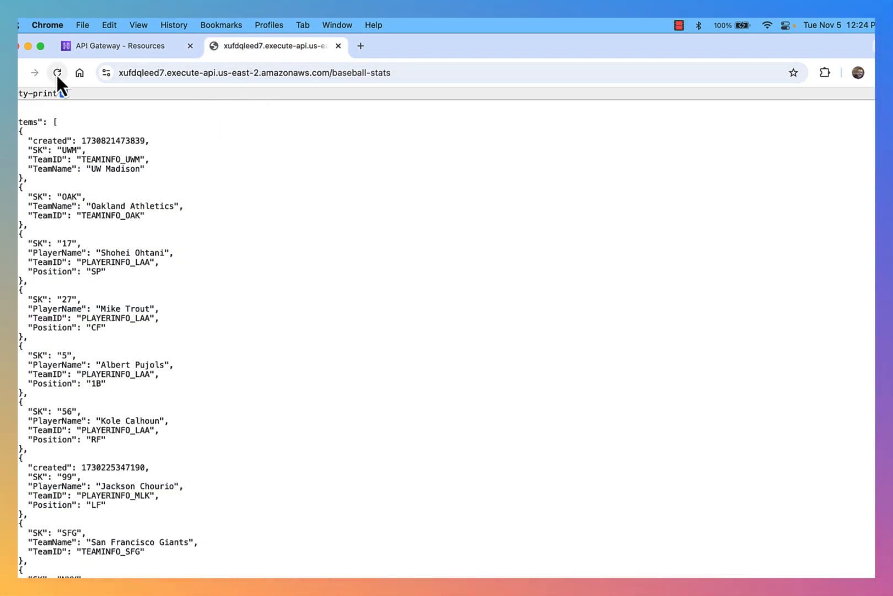
pyautogui.click(63, 93)
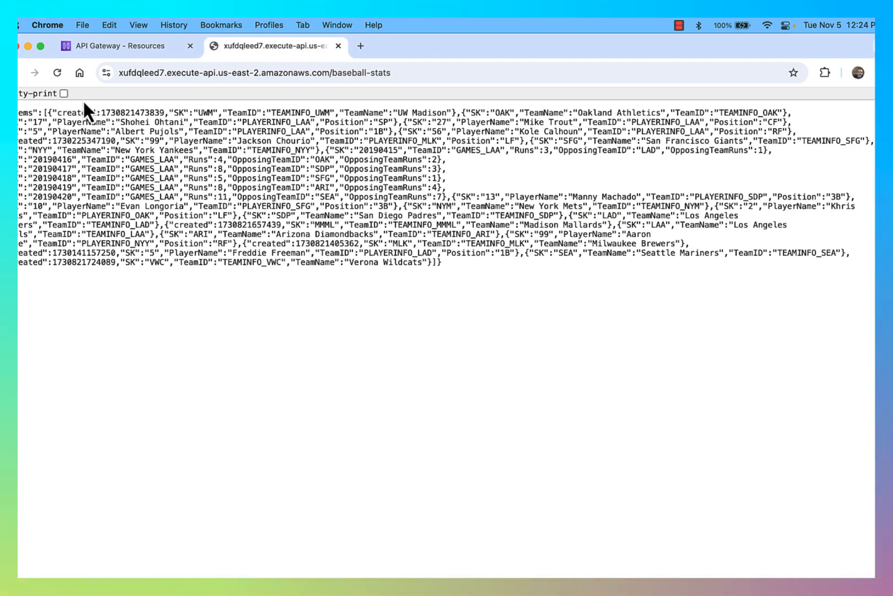
pyautogui.click(64, 93)
pyautogui.click(141, 47)
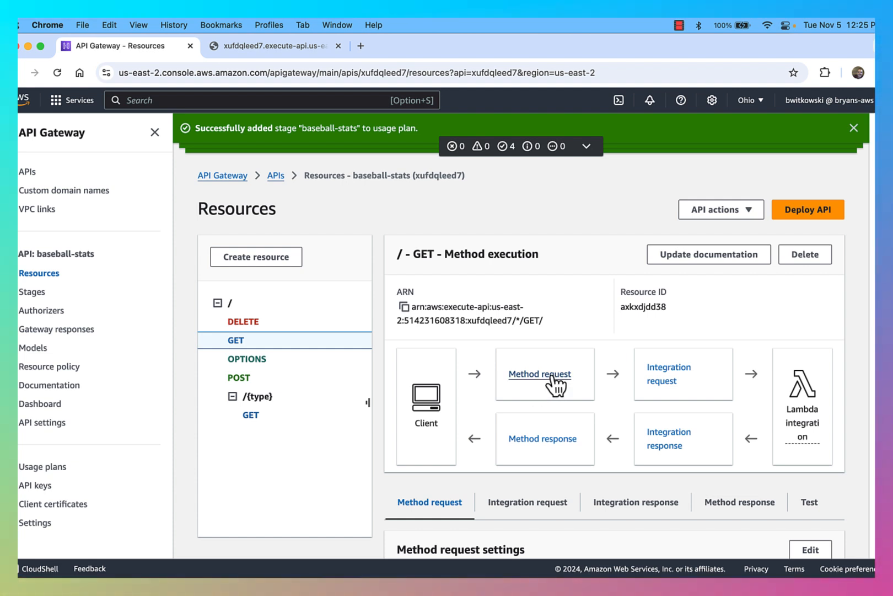
# Step: Require an API key in the root GET method's request settings and save the change
pyautogui.scroll(-5, 652, 389)
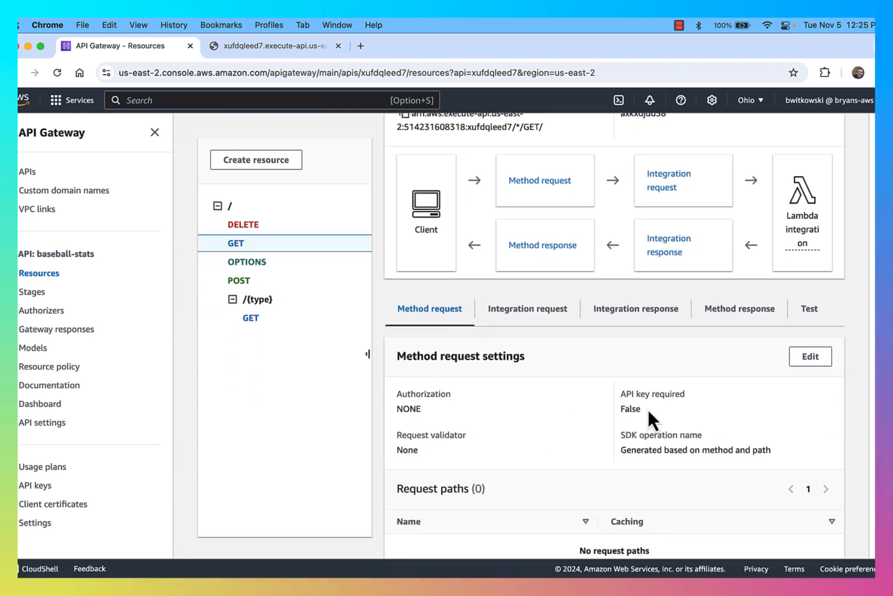
pyautogui.moveTo(648, 408); pyautogui.dragTo(624, 394)
pyautogui.click(629, 395)
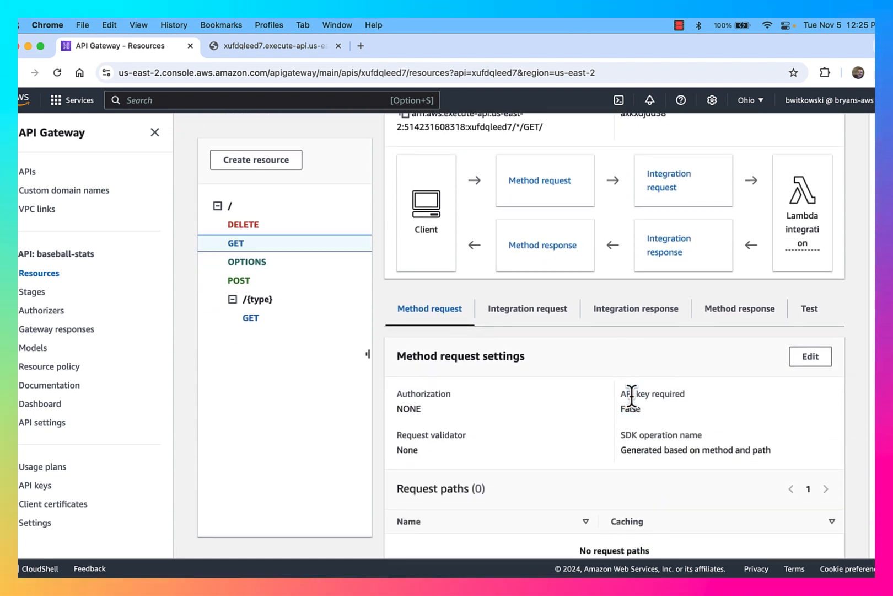
pyautogui.click(811, 362)
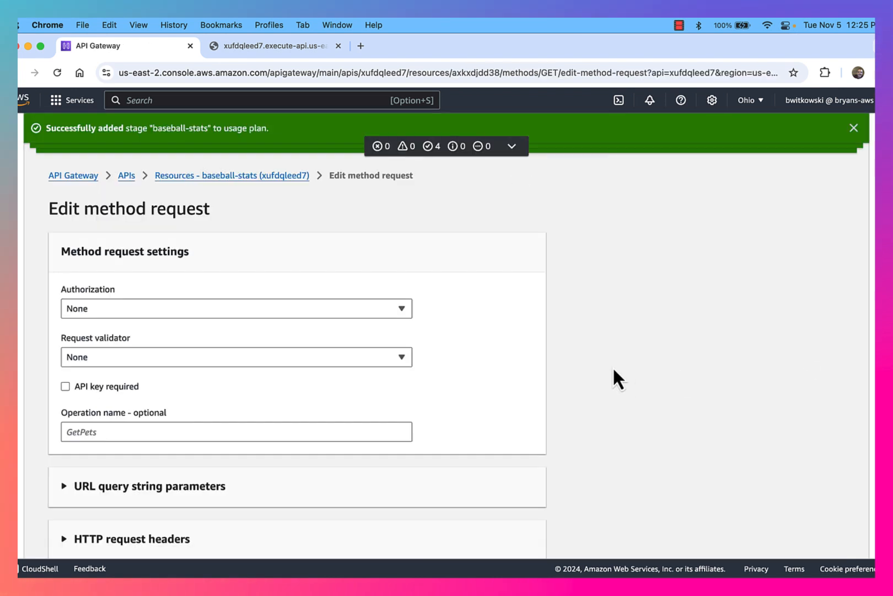
pyautogui.click(132, 386)
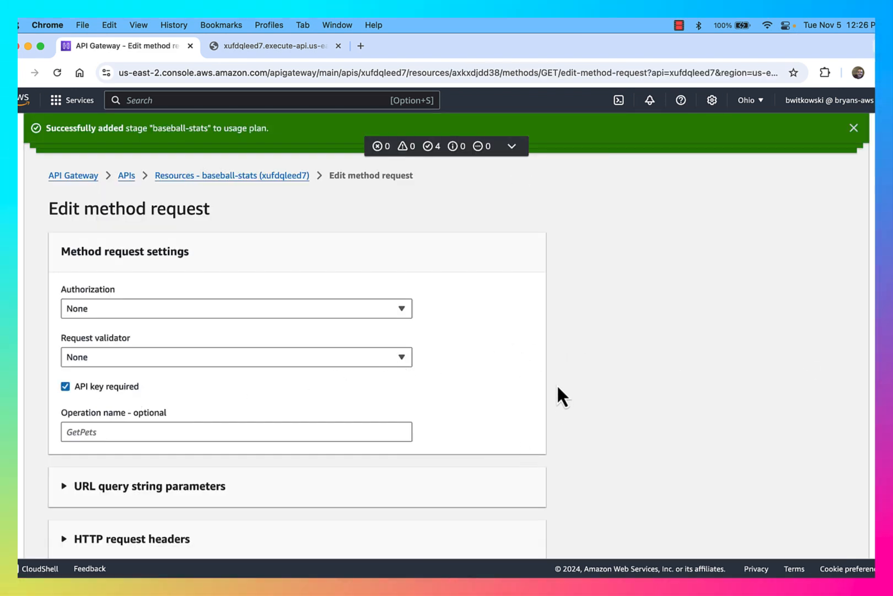
pyautogui.scroll(-3, 557, 386)
pyautogui.click(520, 535)
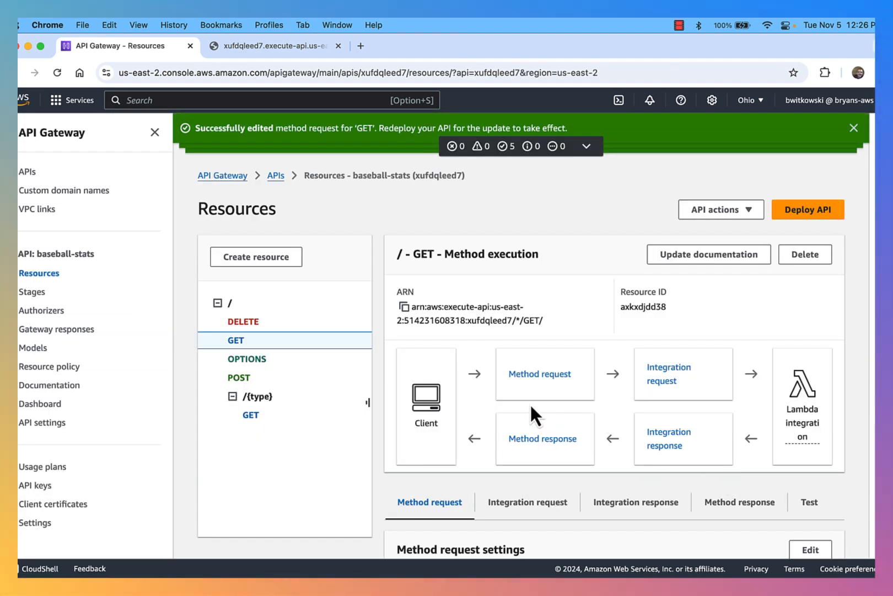
# Step: Deploy the API to the existing baseball-stats stage
pyautogui.click(816, 213)
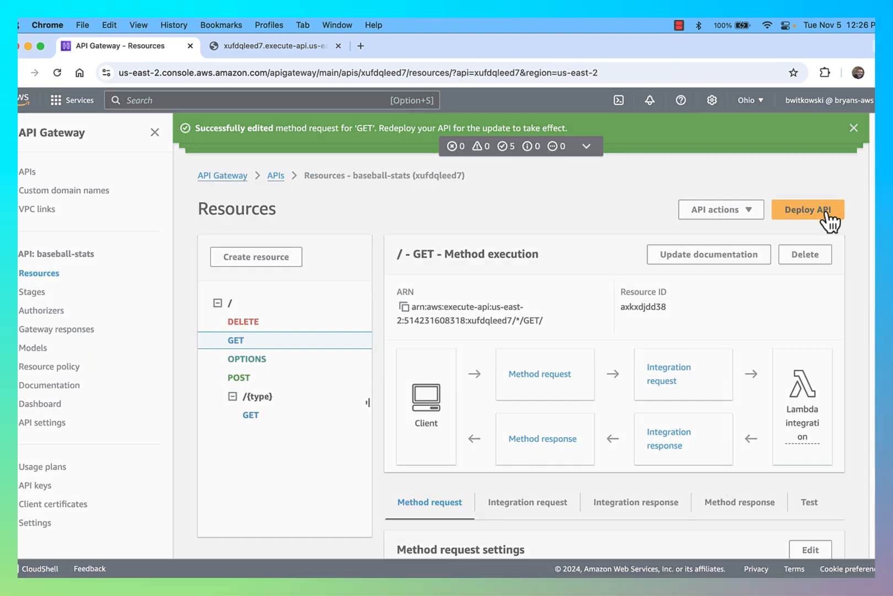
pyautogui.click(543, 330)
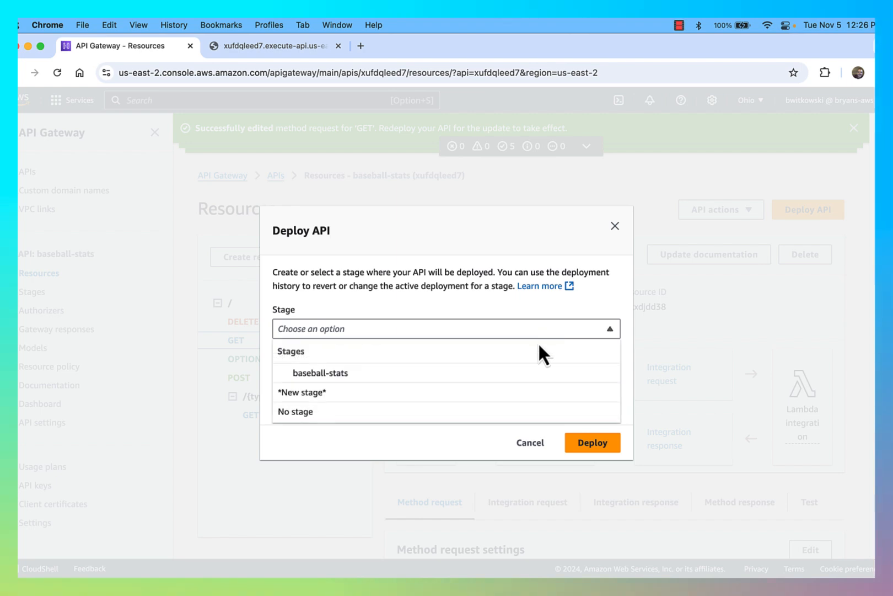
pyautogui.click(529, 371)
pyautogui.click(605, 472)
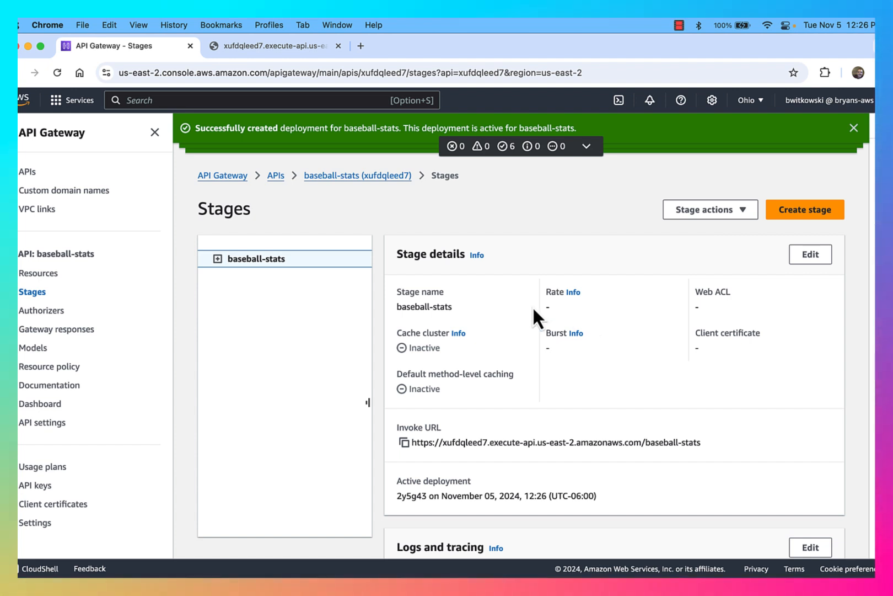
# Step: Check the root GET method's API key requirement and reload the baseball-stats endpoint in the browser
pyautogui.click(42, 274)
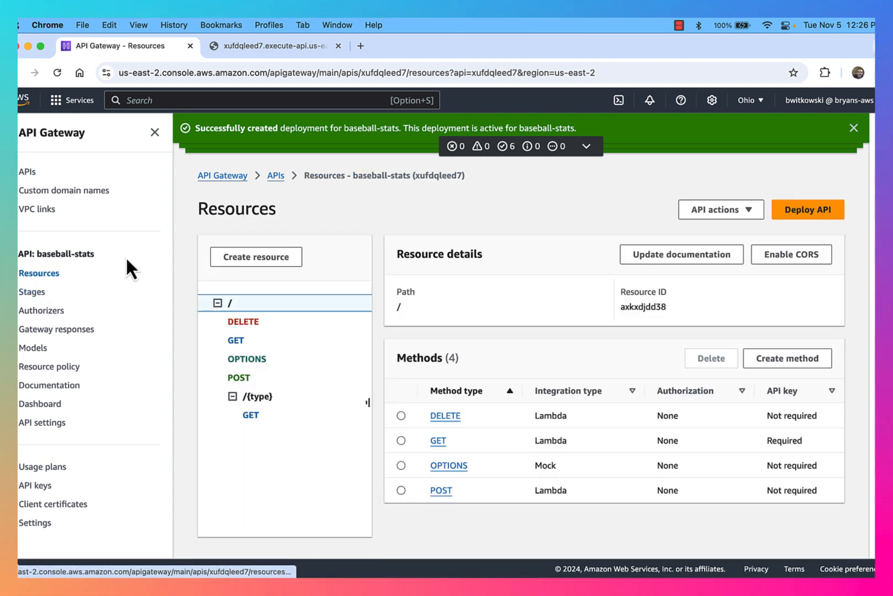
pyautogui.click(259, 340)
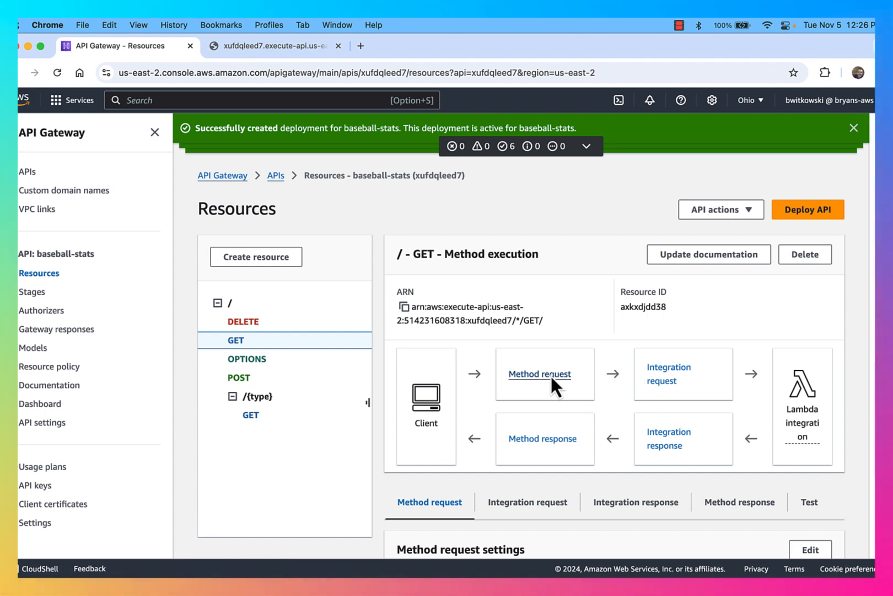
pyautogui.scroll(-1, 622, 414)
pyautogui.scroll(-2, 621, 413)
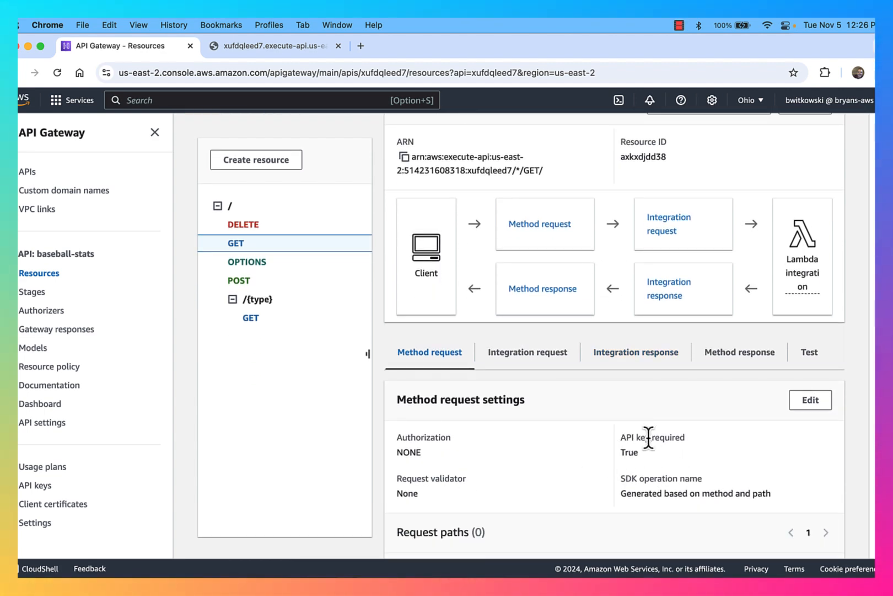
pyautogui.click(273, 49)
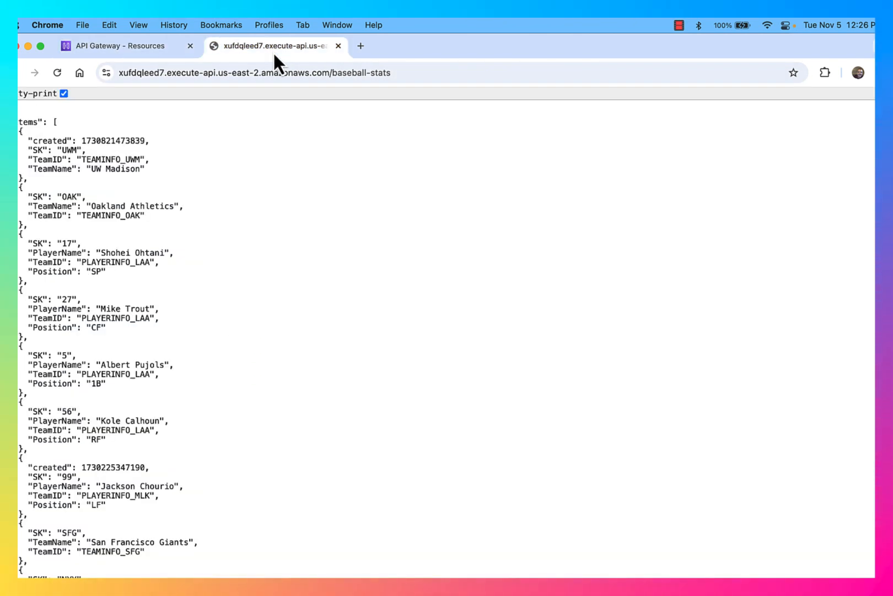
pyautogui.click(57, 73)
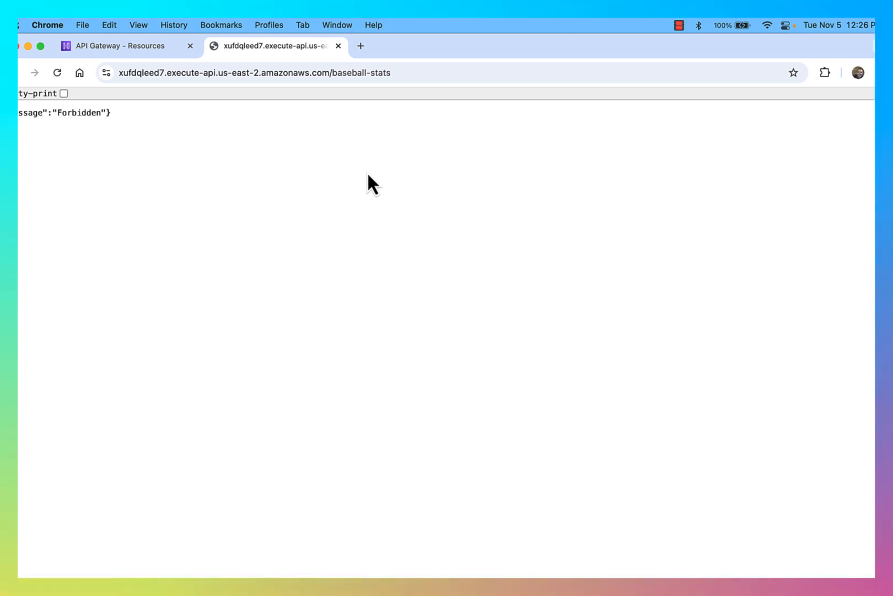
pyautogui.press('super+Tab')
pyautogui.press('super+Tab')
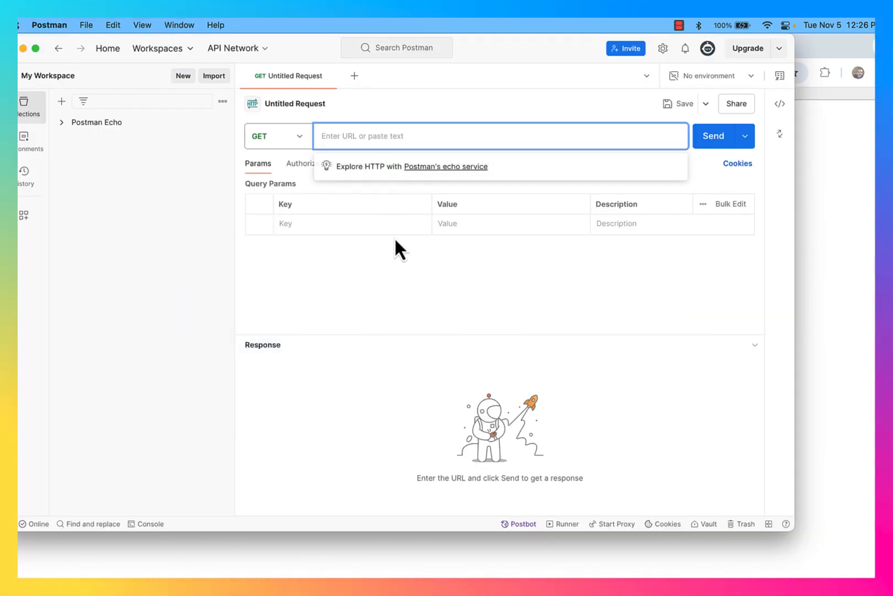
pyautogui.click(835, 272)
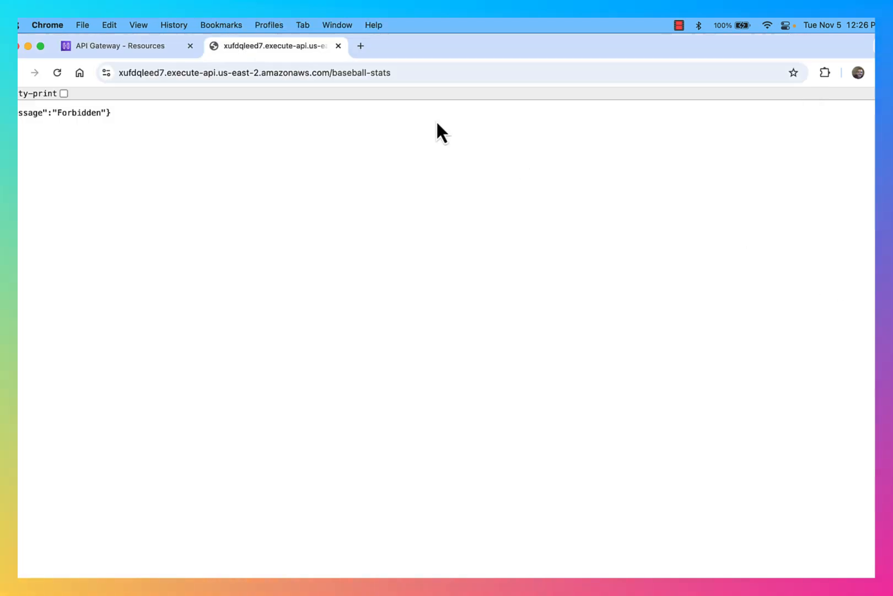
# Step: Copy the baseball-stats endpoint URL, switch to Postman, and send a GET request to that URL
pyautogui.click(407, 82)
pyautogui.press('super+c')
pyautogui.press('super+Tab')
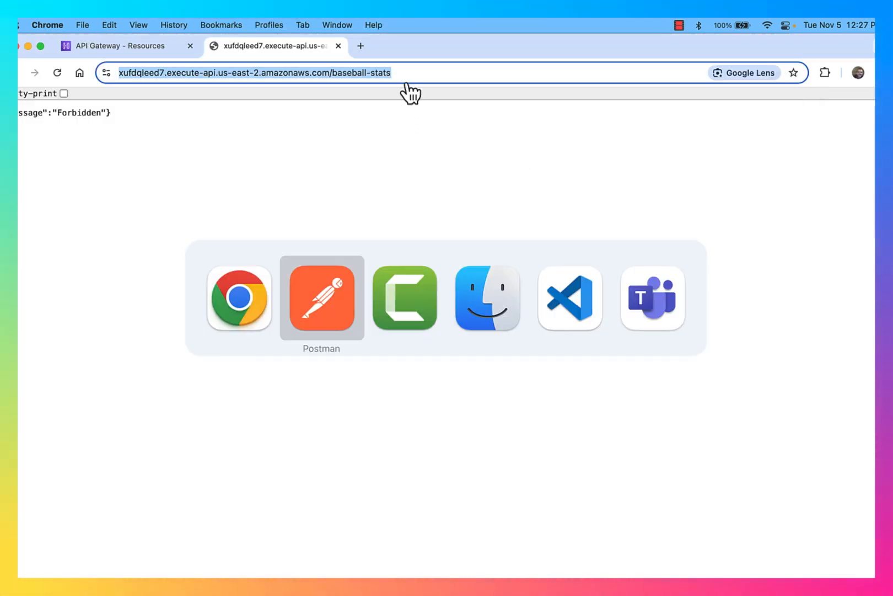
pyautogui.press('super+v')
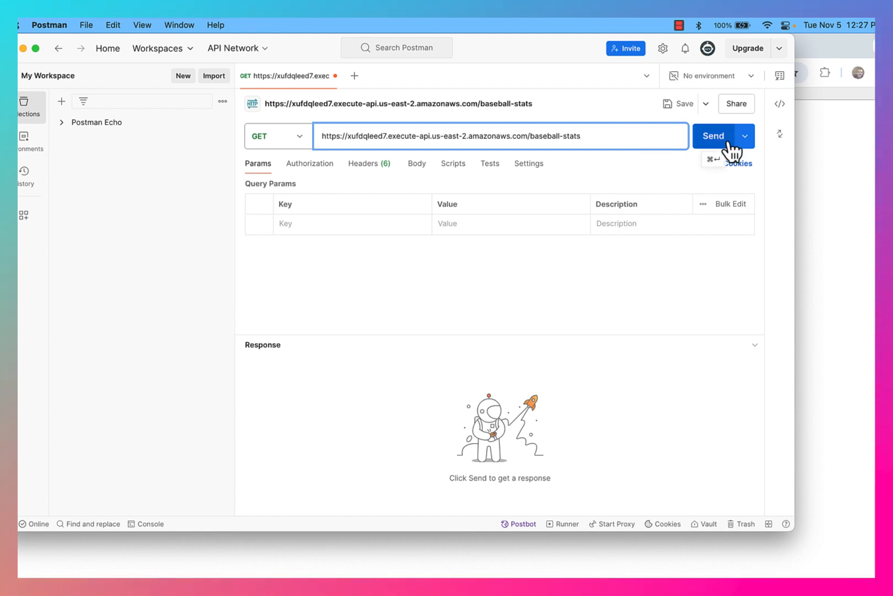
pyautogui.click(712, 144)
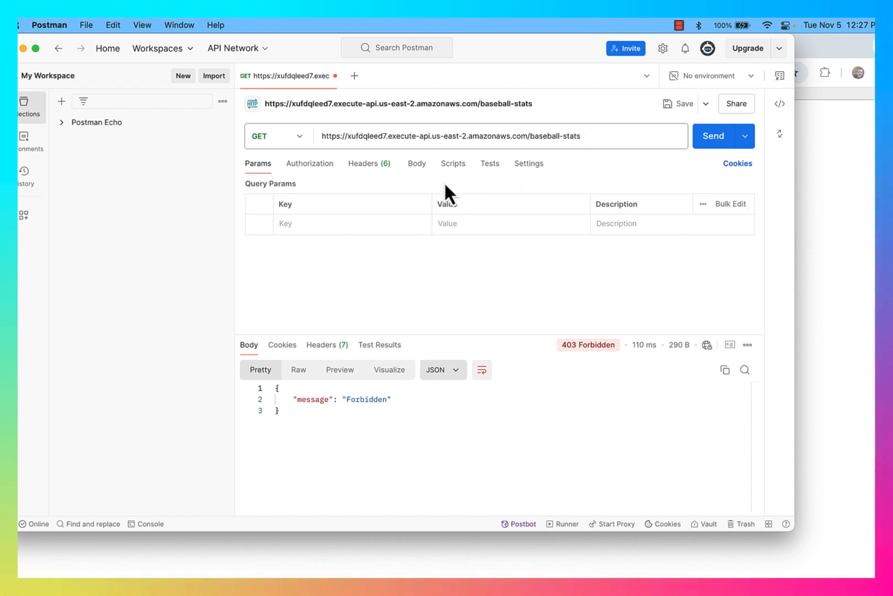
# Step: Add a request header named x-api-key to the GET request
pyautogui.click(370, 164)
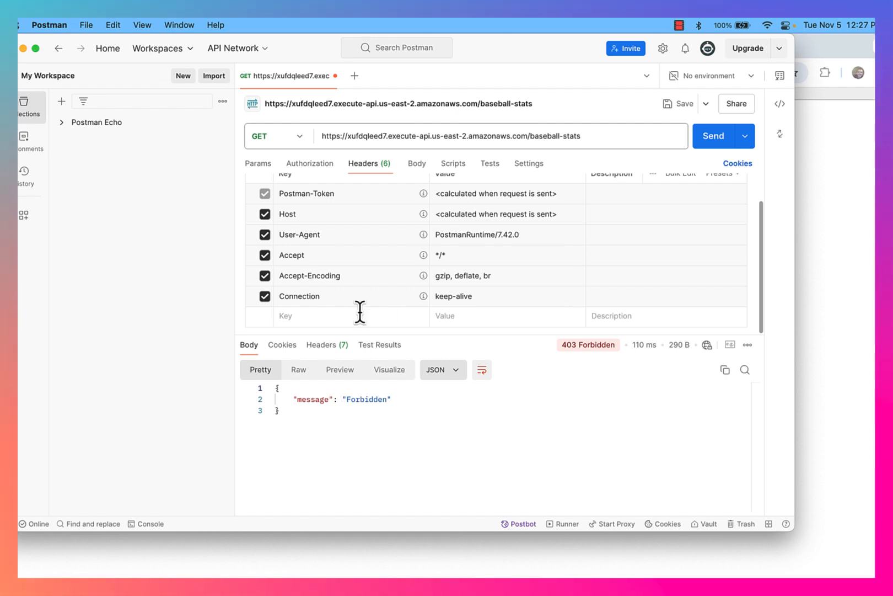
pyautogui.scroll(1, 355, 317)
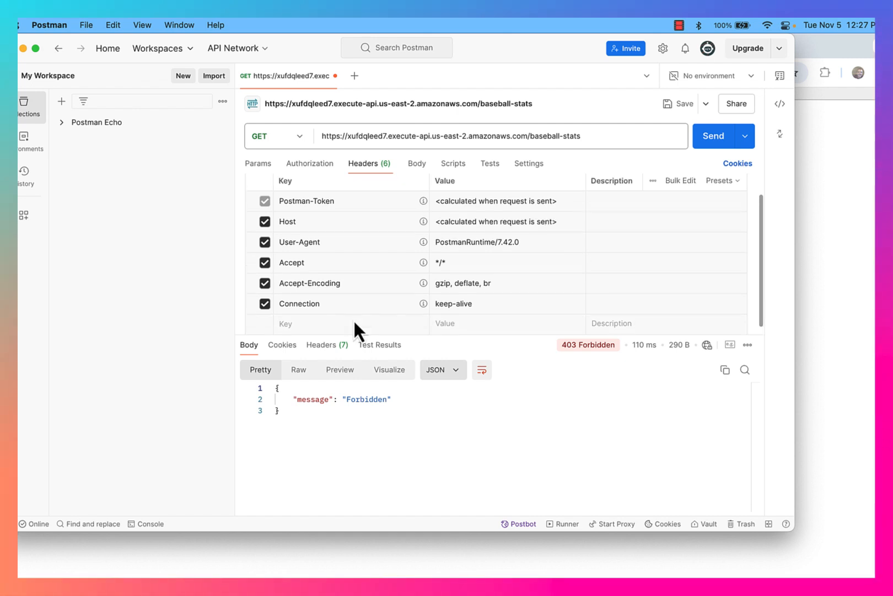
pyautogui.scroll(-1, 318, 309)
pyautogui.click(318, 313)
pyautogui.write('x-api')
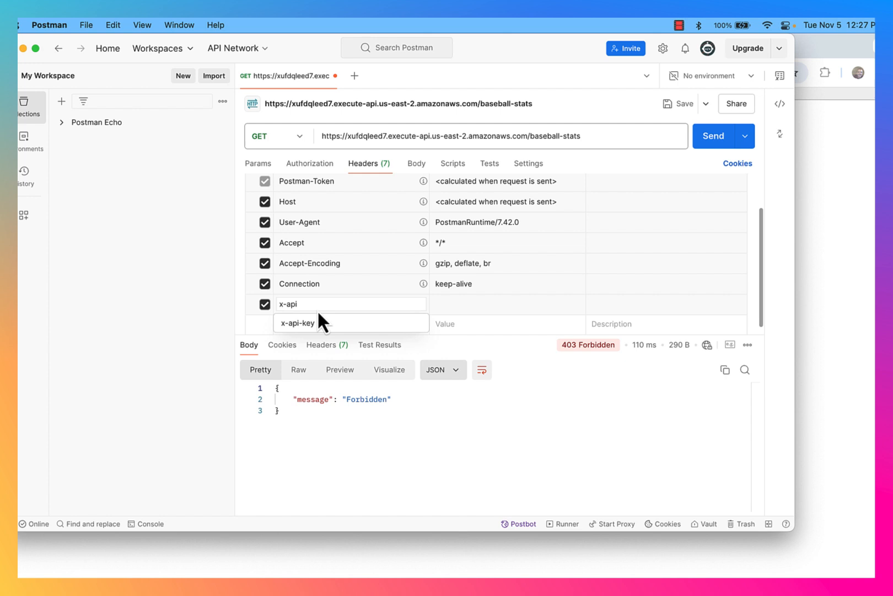
pyautogui.press('Down')
pyautogui.press('Return')
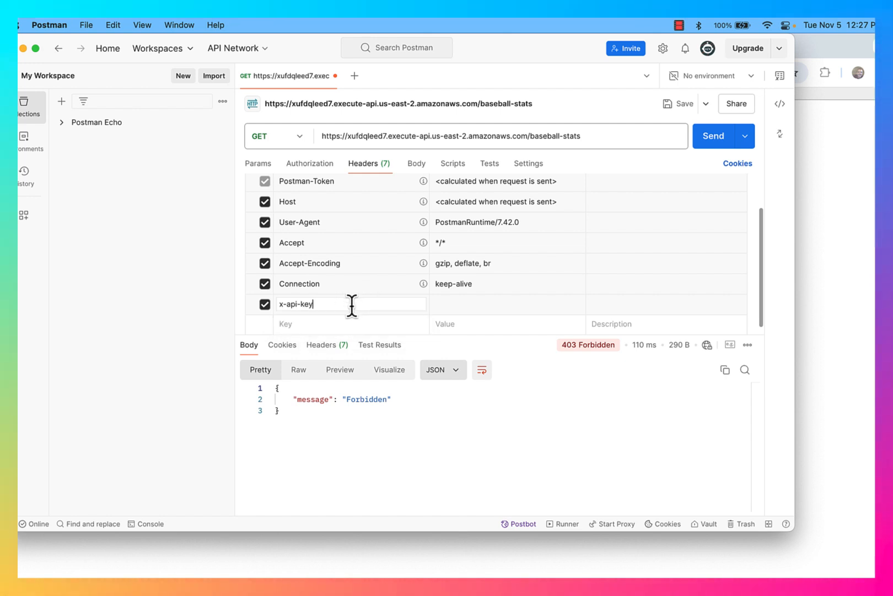
# Step: Switch to API Gateway in Chrome and copy the Premium Customer API key
pyautogui.click(834, 309)
pyautogui.click(105, 45)
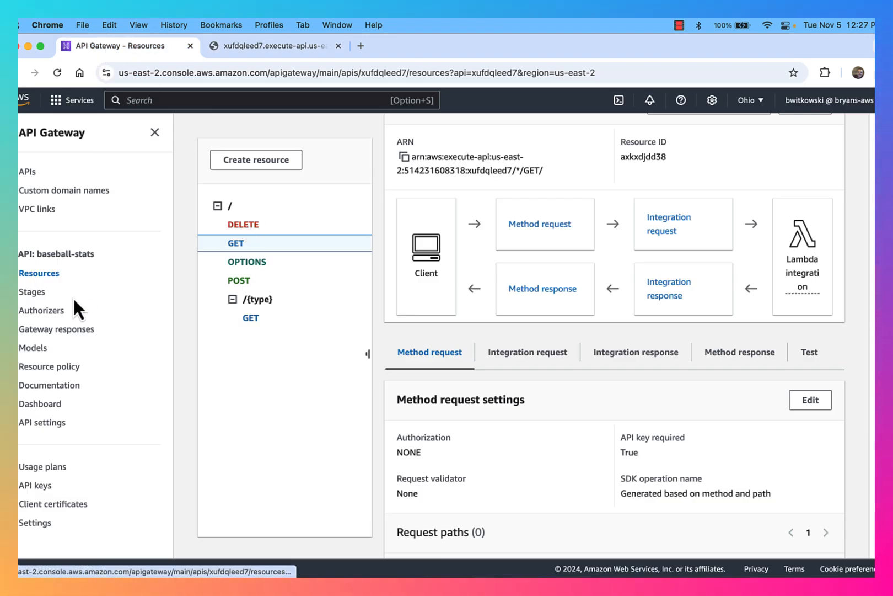
pyautogui.click(34, 486)
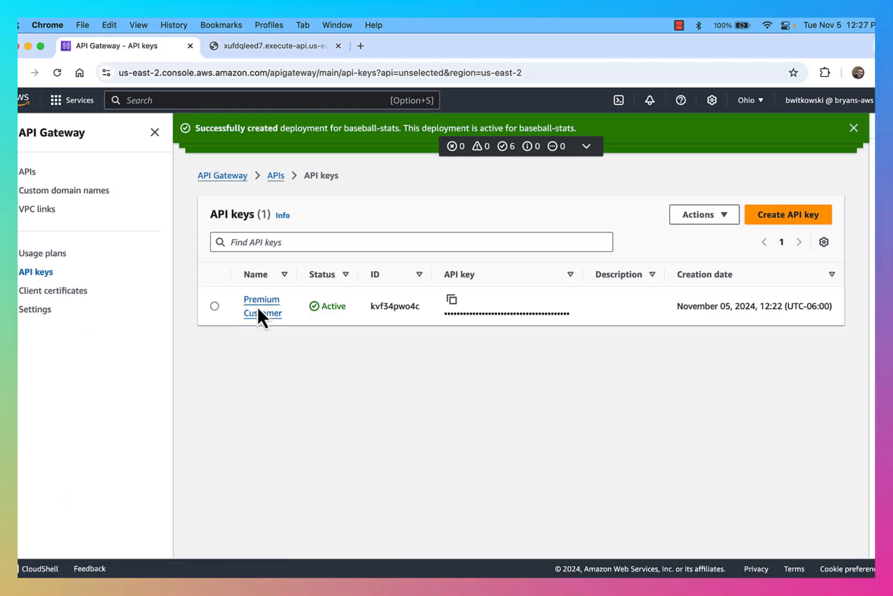
pyautogui.click(451, 301)
# Step: Switch back to Postman and paste the copied API key as the value of the x-api-key header
pyautogui.press('super+Tab')
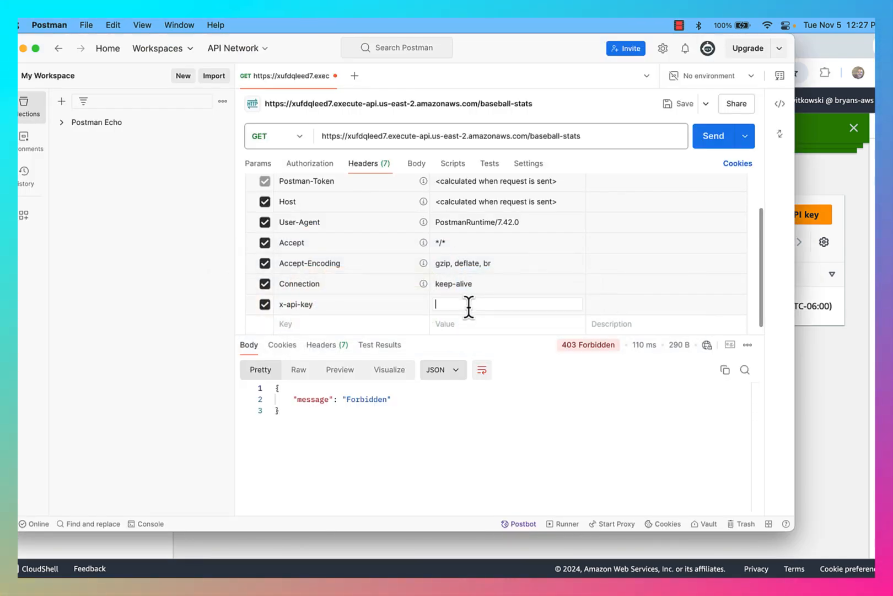
pyautogui.press('super+v')
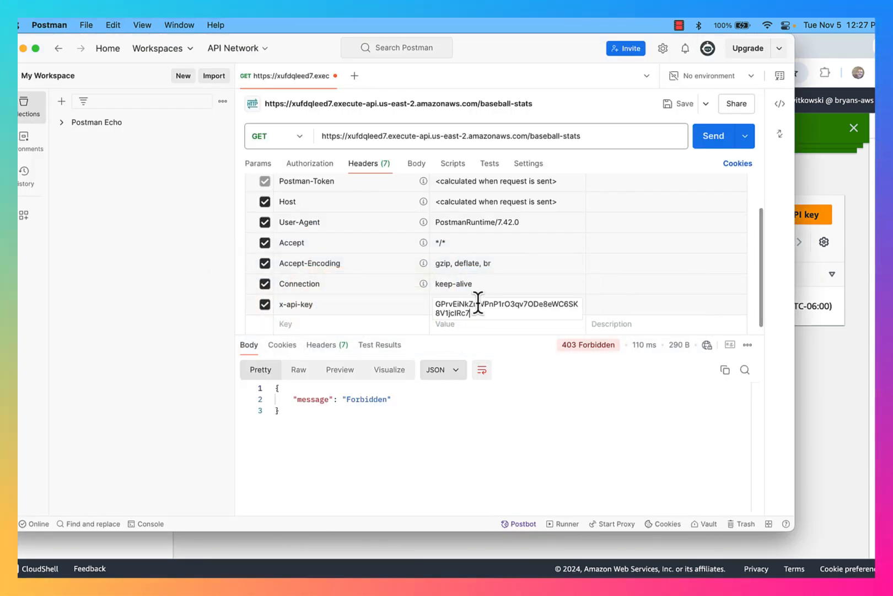
pyautogui.press('Tab')
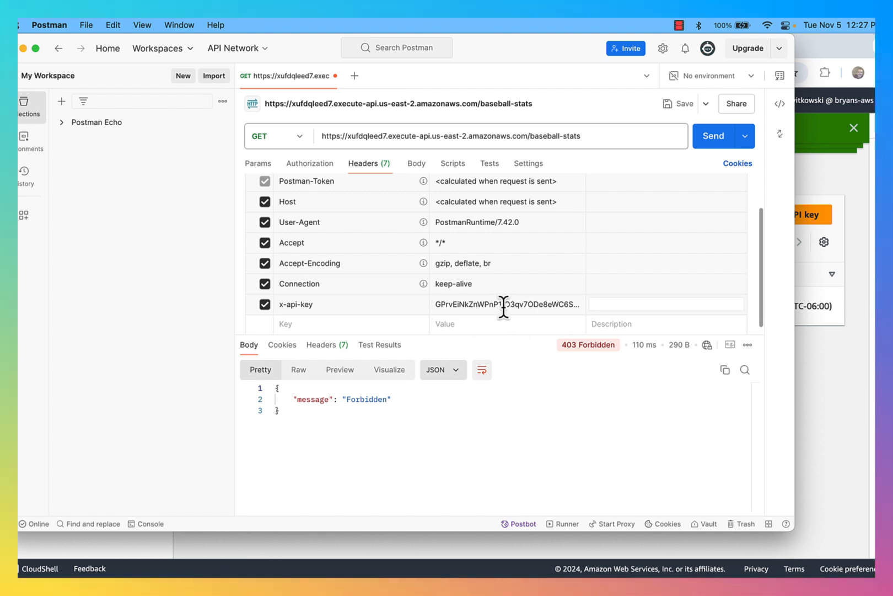
# Step: Send the GET request with the x-api-key header and review the returned JSON body
pyautogui.click(716, 138)
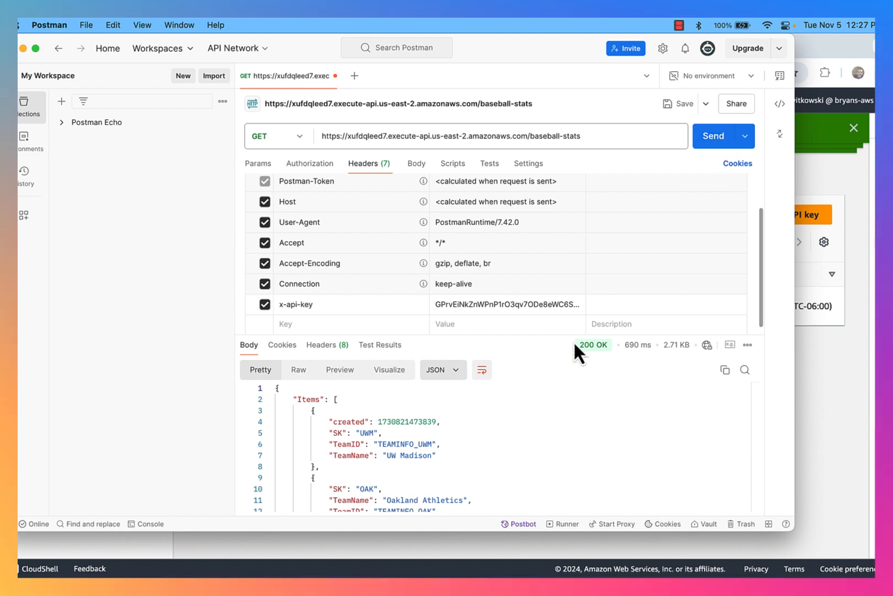
pyautogui.scroll(-10, 479, 467)
pyautogui.scroll(4, 478, 467)
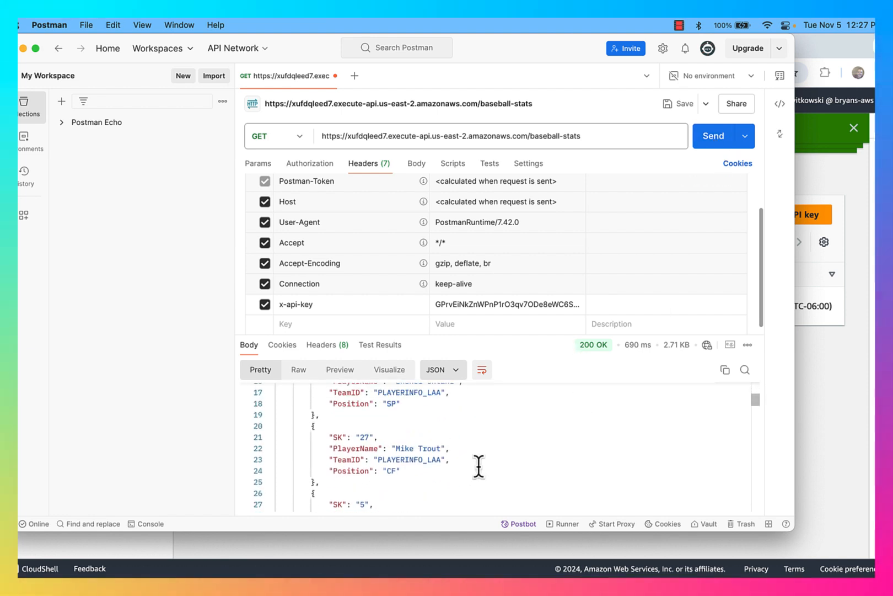
pyautogui.scroll(4, 479, 467)
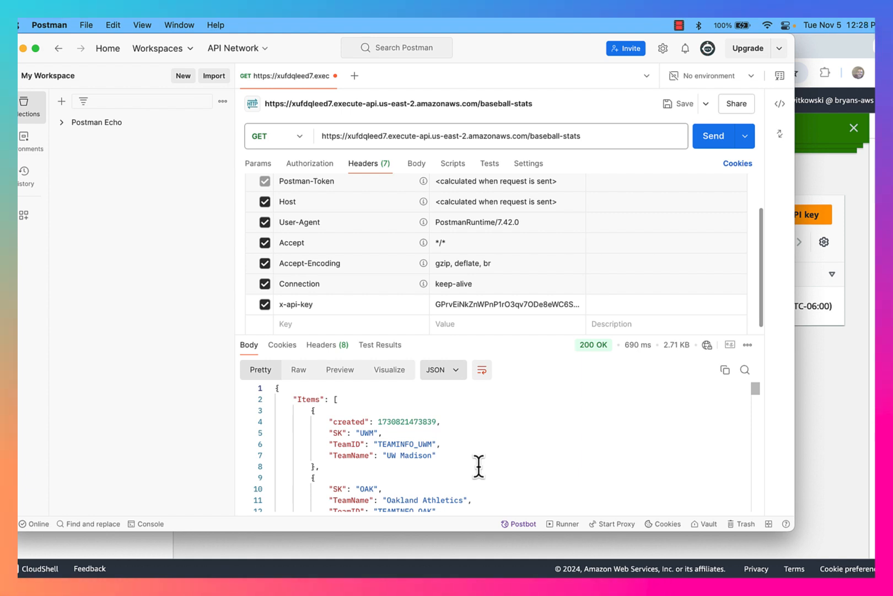
# Step: Switch to API Gateway in Chrome and review the rate, burst and quota limits of the usage plans
pyautogui.click(848, 429)
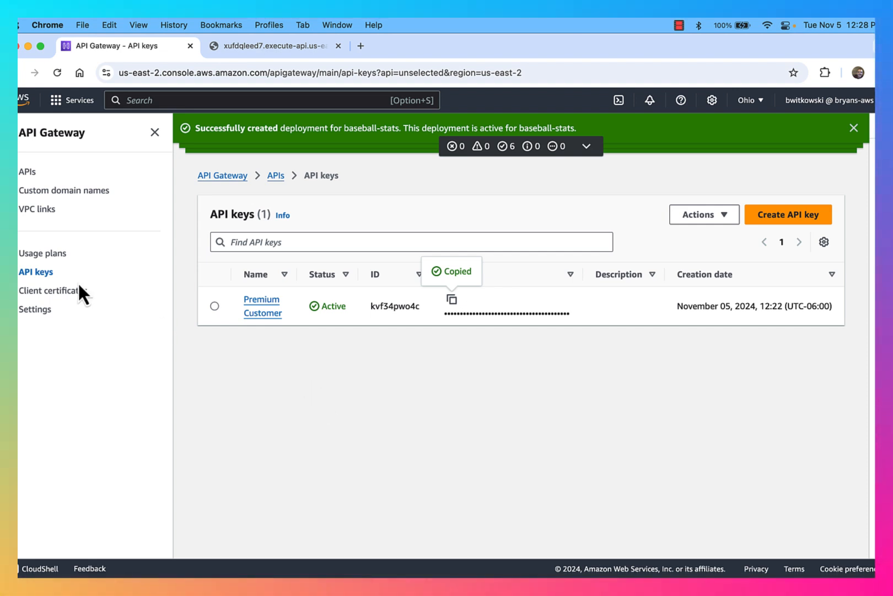
pyautogui.click(55, 254)
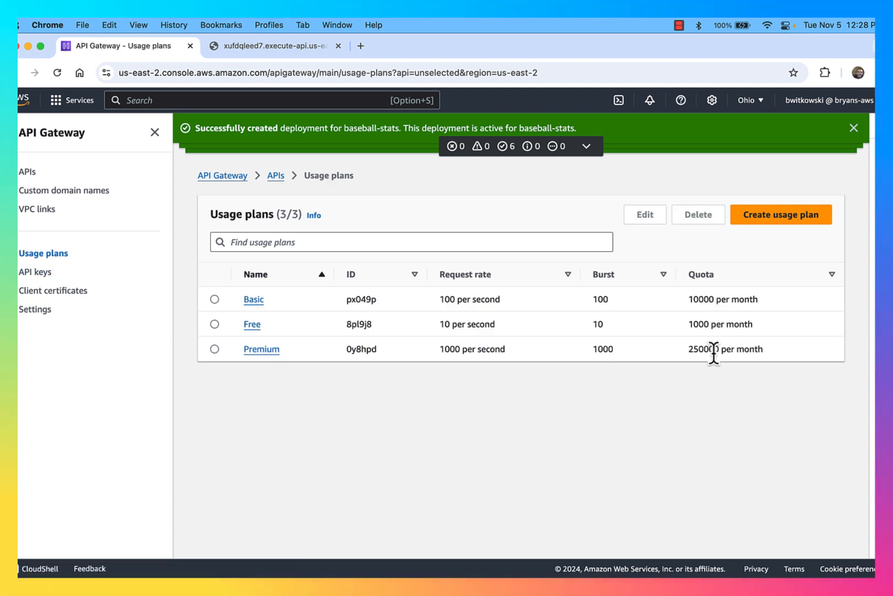
# Step: Open the baseball-stats API and make an API key required for the root DELETE method, saving the method request
pyautogui.click(30, 173)
pyautogui.click(277, 312)
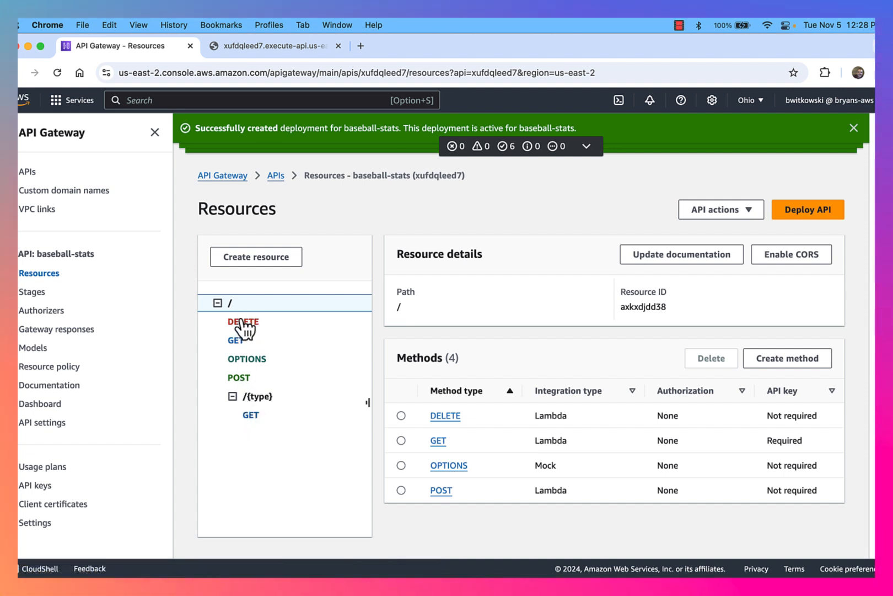
pyautogui.click(242, 322)
pyautogui.scroll(-3, 737, 523)
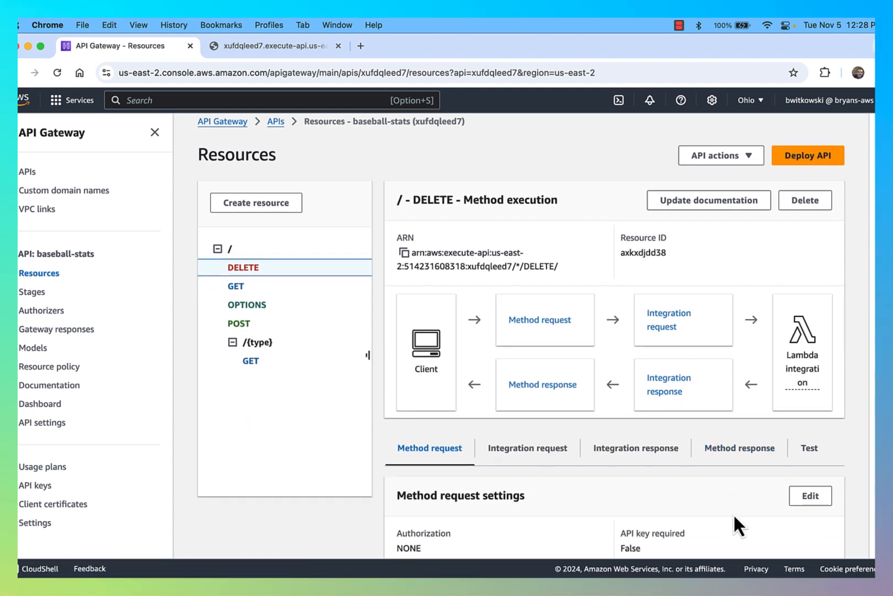
pyautogui.click(810, 438)
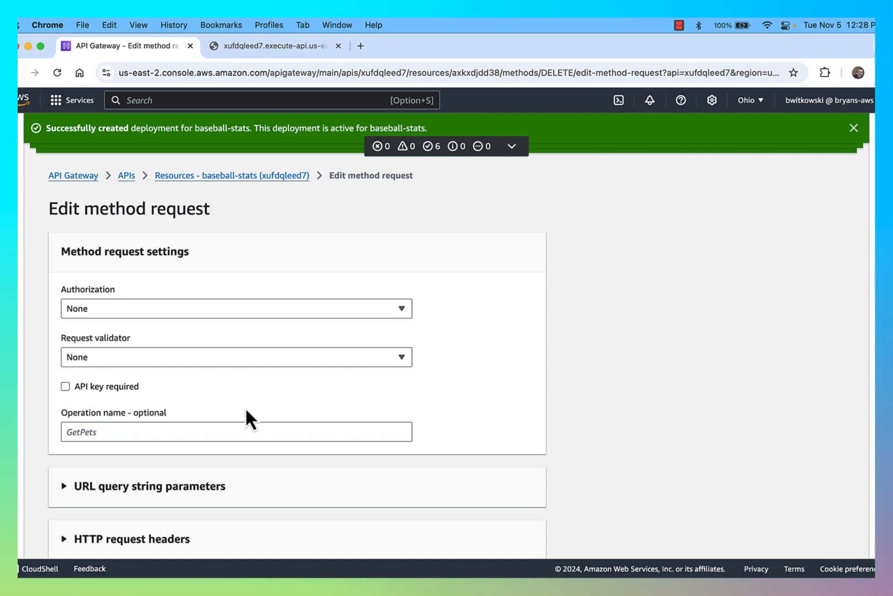
pyautogui.scroll(-3, 491, 427)
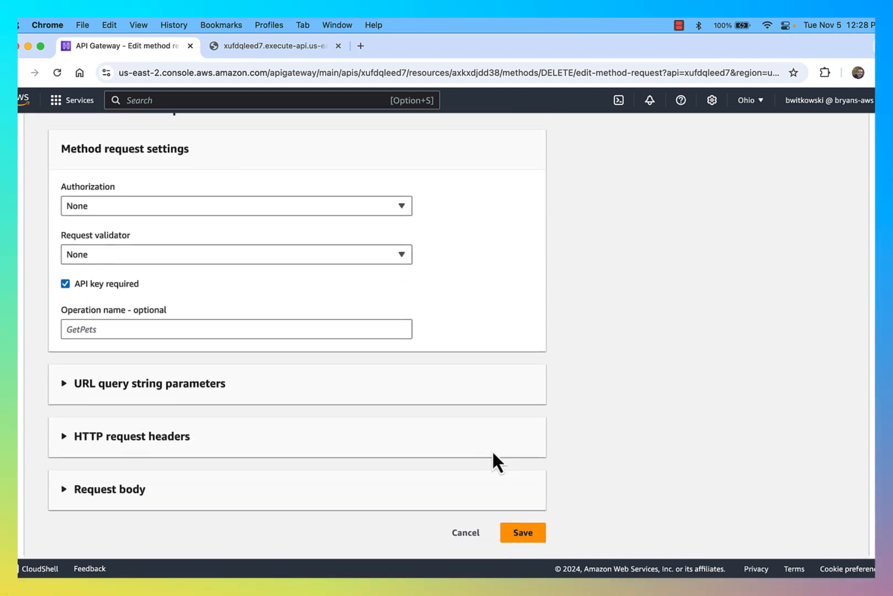
pyautogui.click(525, 536)
# Step: Make an API key required for the root POST method and save its method request
pyautogui.click(241, 378)
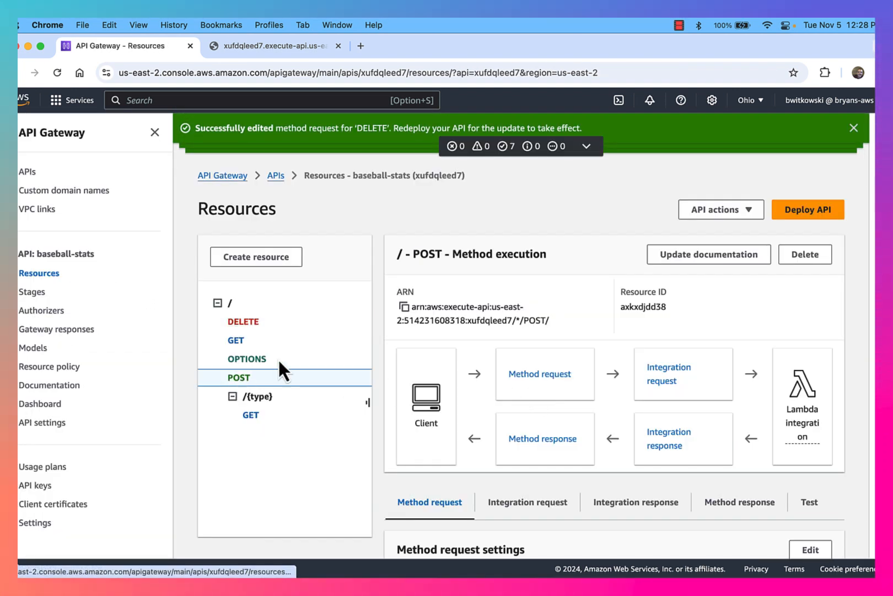
pyautogui.scroll(-4, 696, 431)
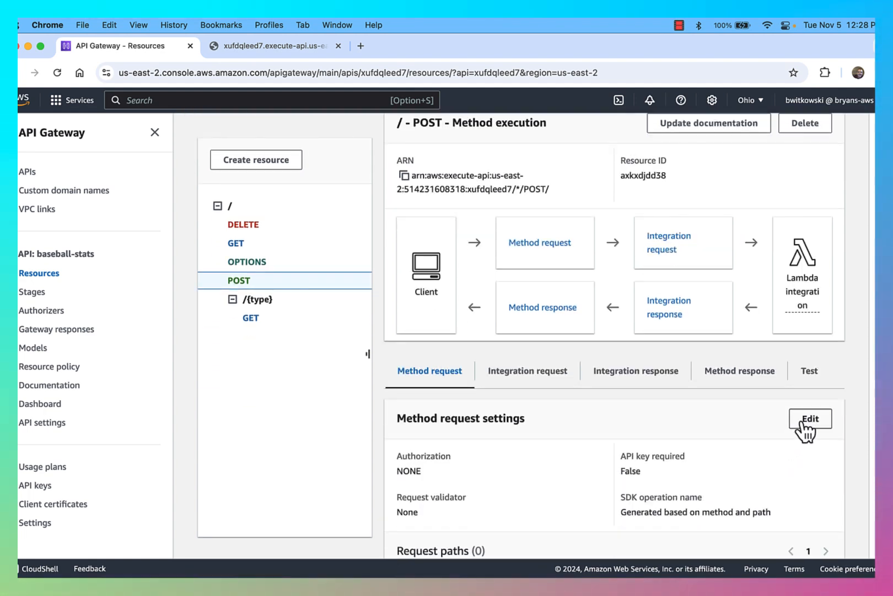
pyautogui.click(807, 420)
pyautogui.scroll(-3, 363, 465)
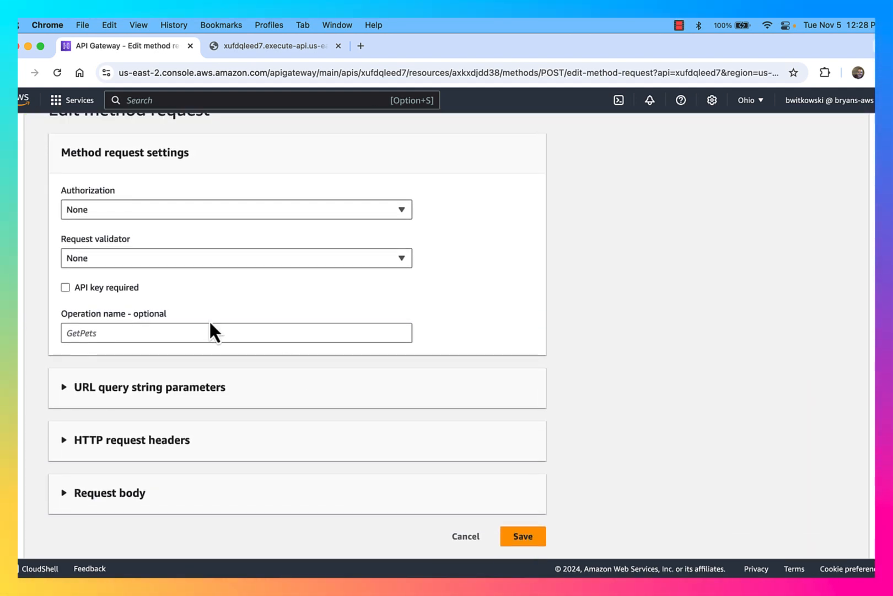
pyautogui.click(115, 288)
pyautogui.click(525, 539)
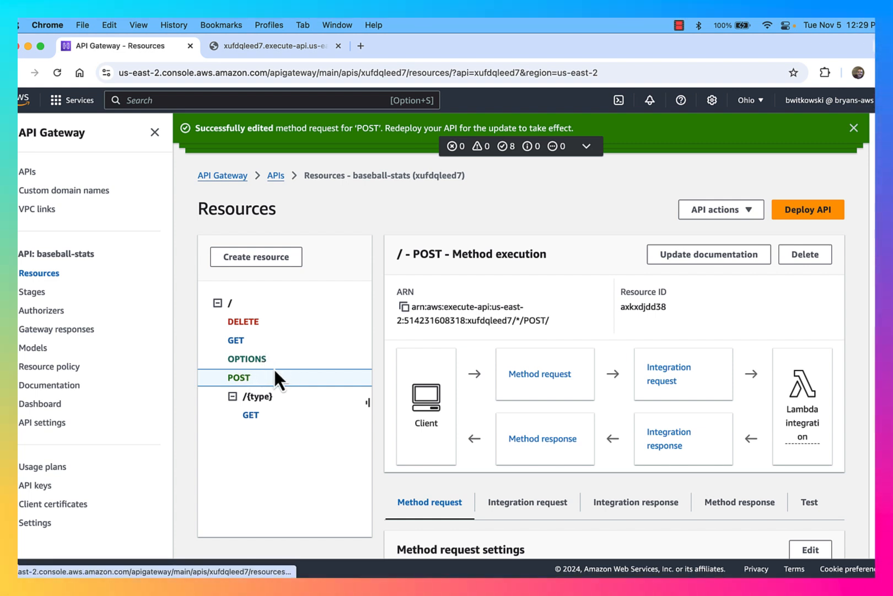
# Step: Make an API key required for the GET method under /{type} and save its method request
pyautogui.click(251, 415)
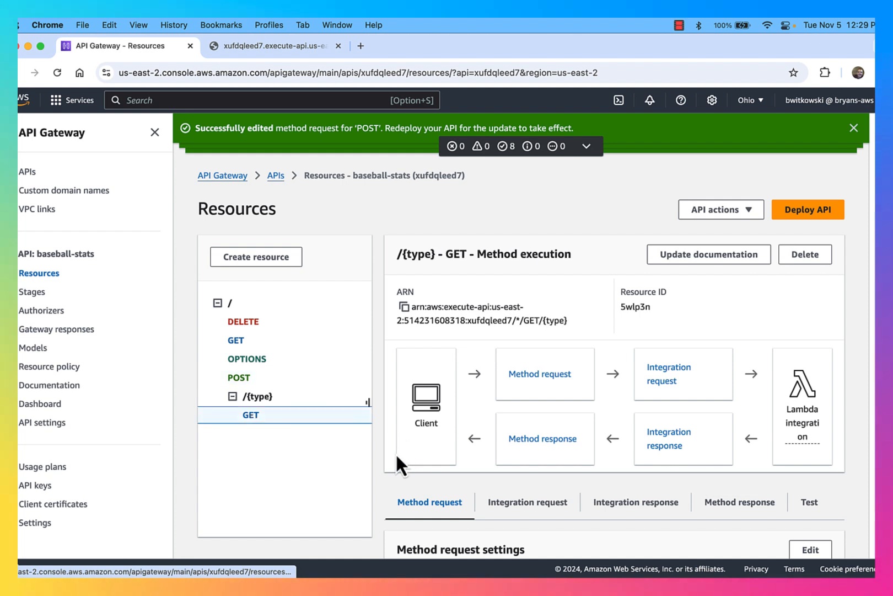
pyautogui.scroll(-3, 806, 491)
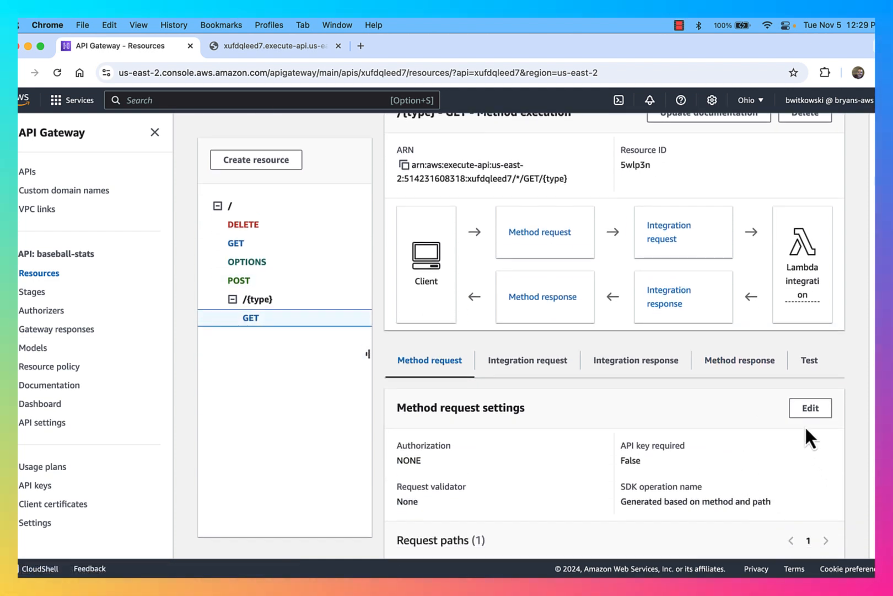
pyautogui.click(811, 411)
pyautogui.scroll(-4, 564, 376)
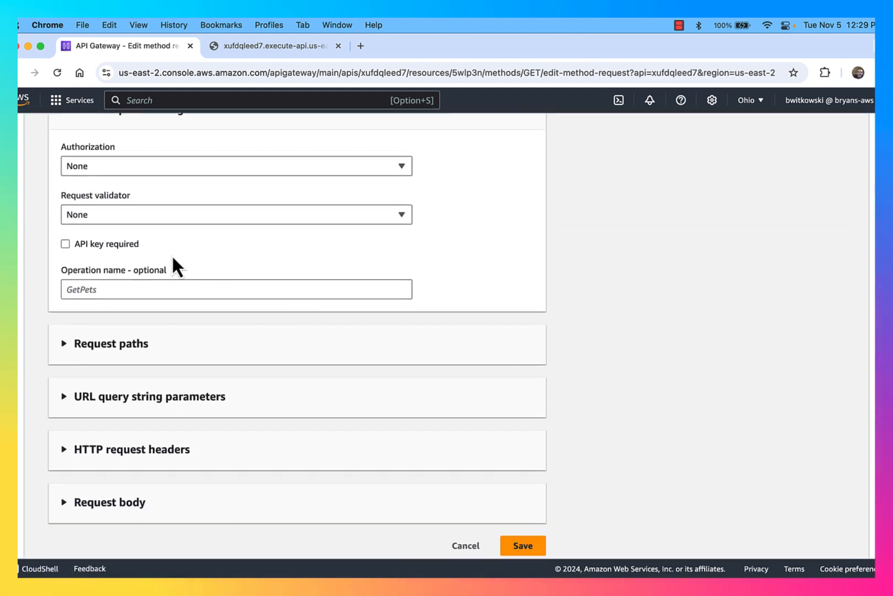
pyautogui.click(518, 546)
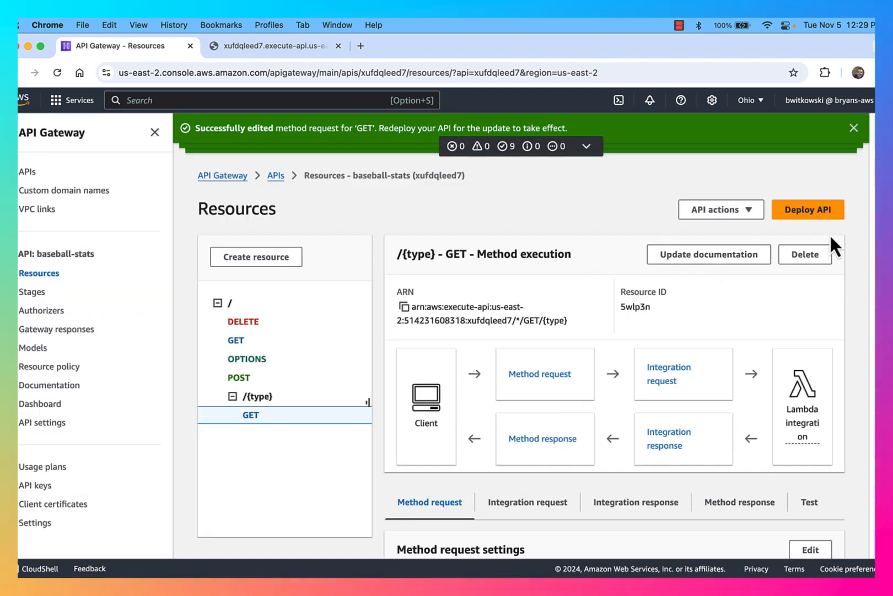
# Step: Deploy the API to the baseball-stats stage and expand the stage's root and /{type} resources to list their methods
pyautogui.click(822, 213)
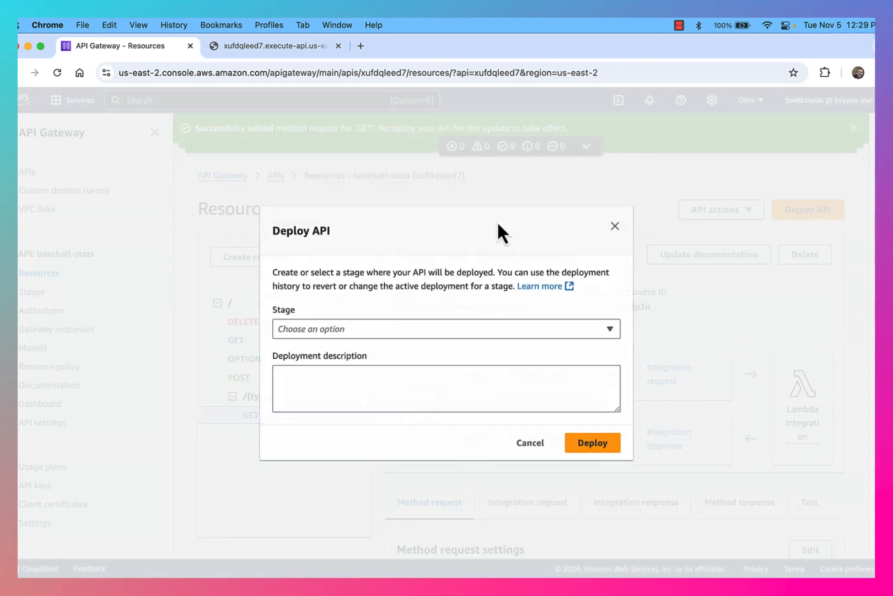
pyautogui.click(468, 329)
pyautogui.click(463, 374)
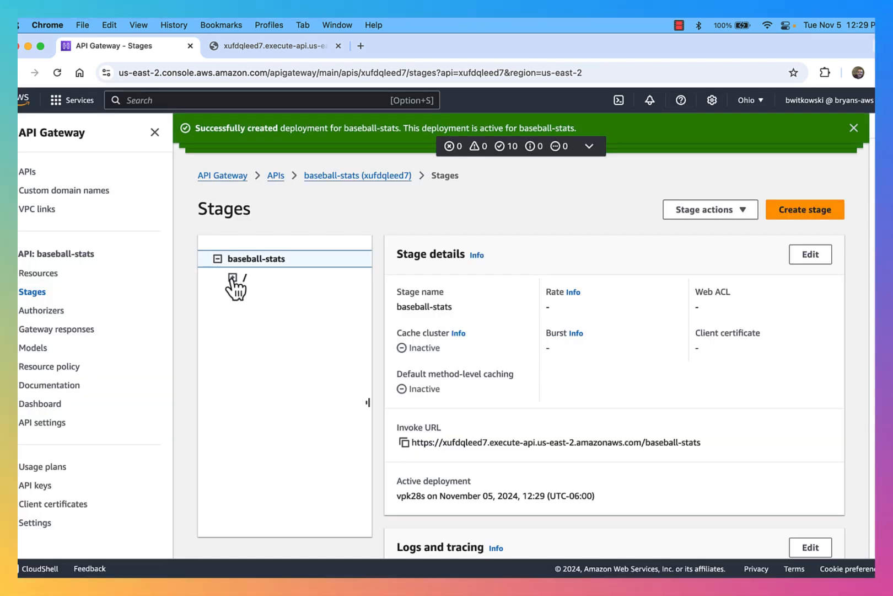
pyautogui.click(232, 278)
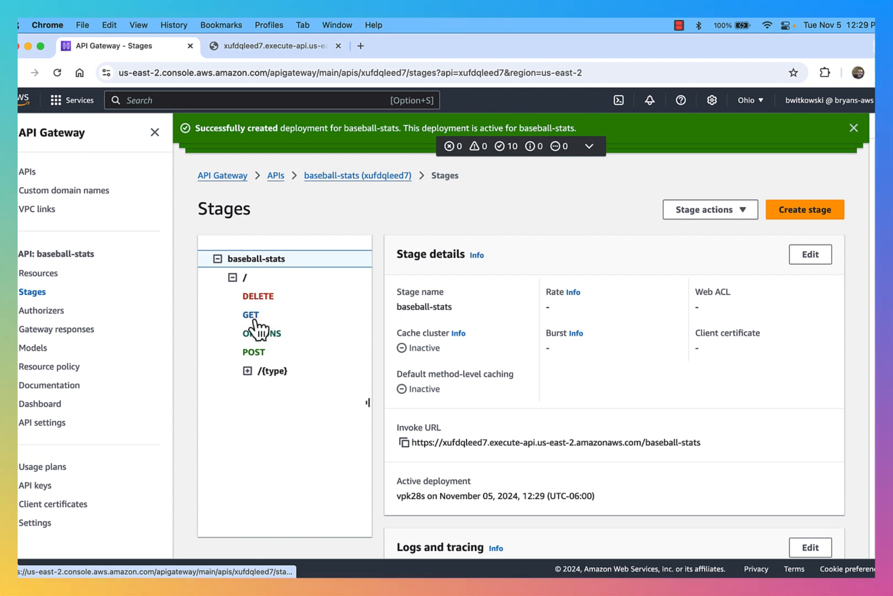
pyautogui.click(247, 370)
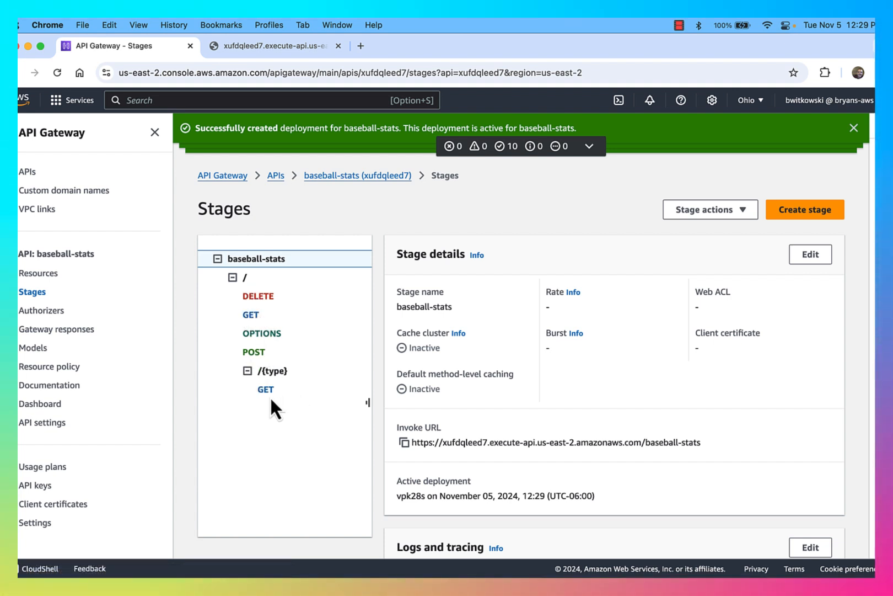